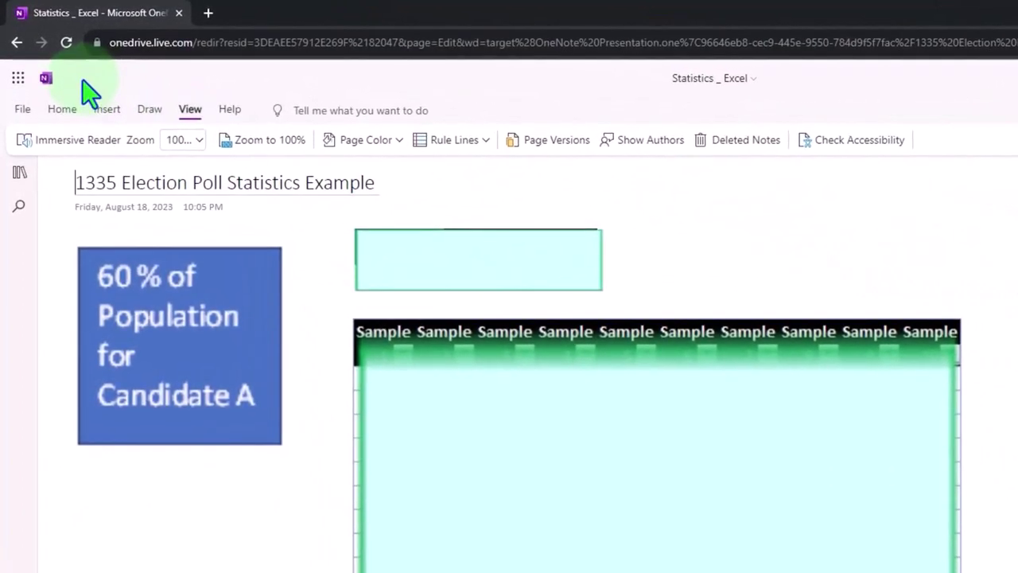
# - Open the notebook pane listing its sections and pages
pyautogui.click(22, 189)
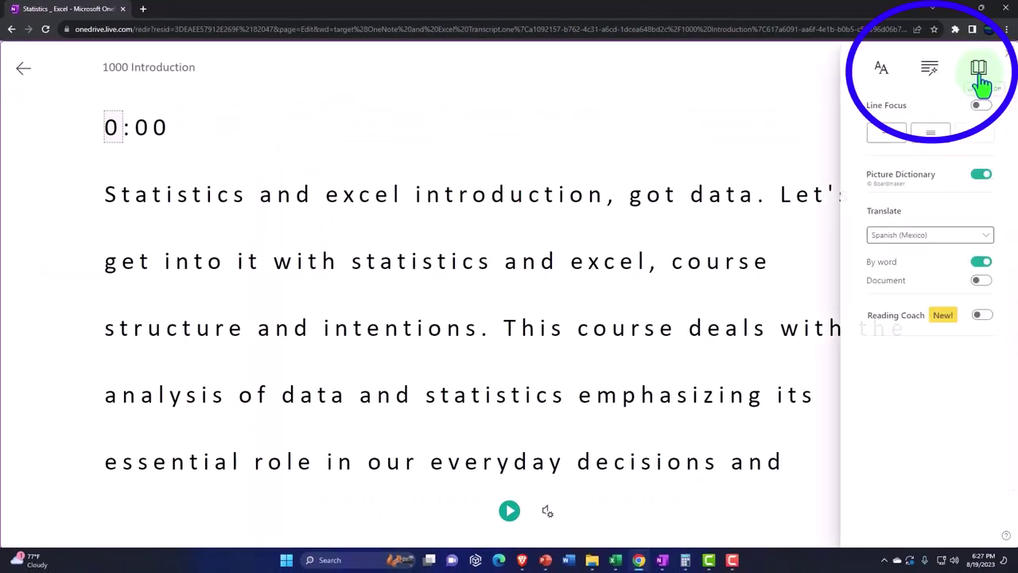
# - Translate the entire Introduction page into Spanish (Mexico) and scroll through the translation
pyautogui.click(979, 280)
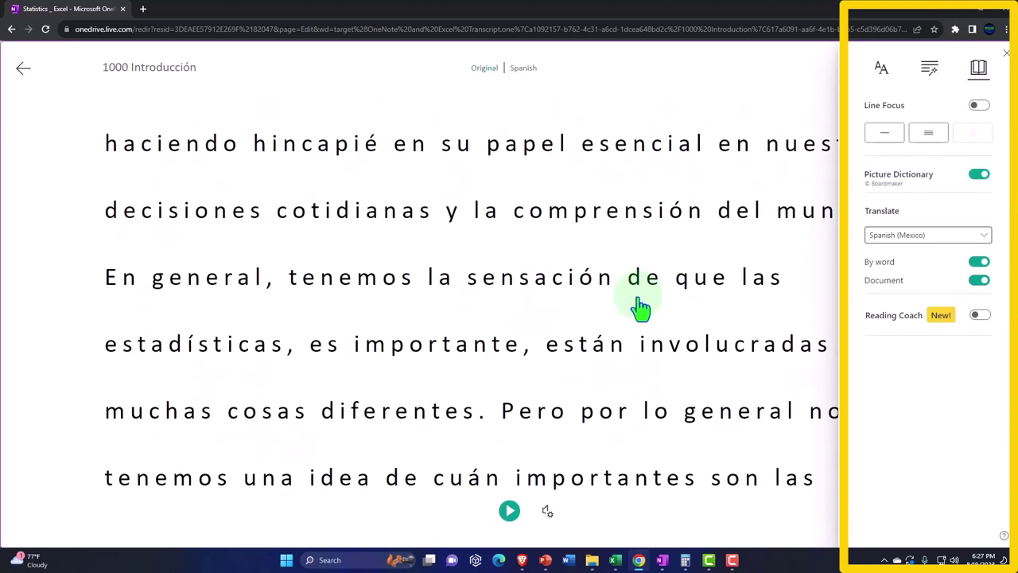
pyautogui.scroll(-8, 611, 465)
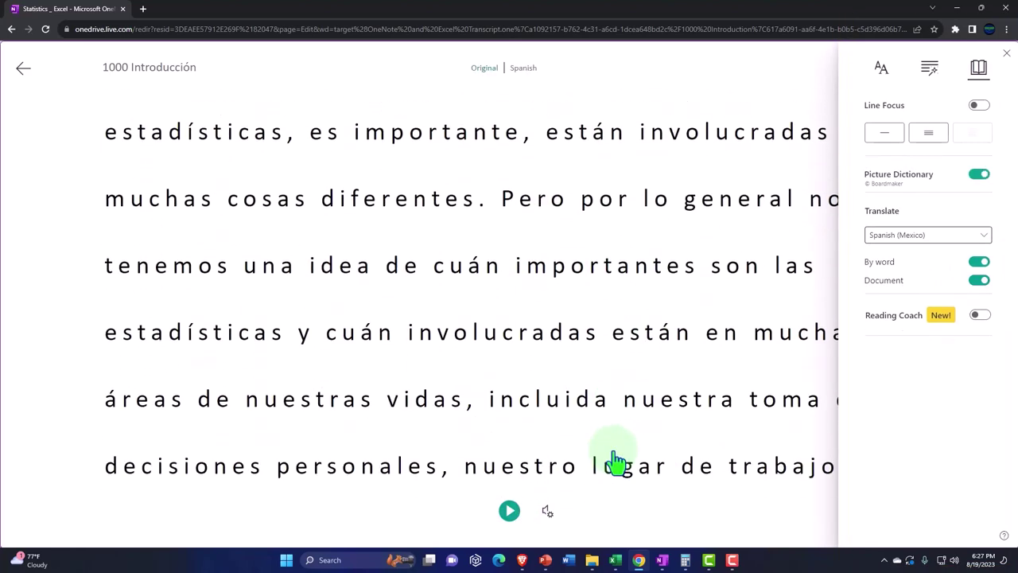
pyautogui.scroll(-4, 616, 462)
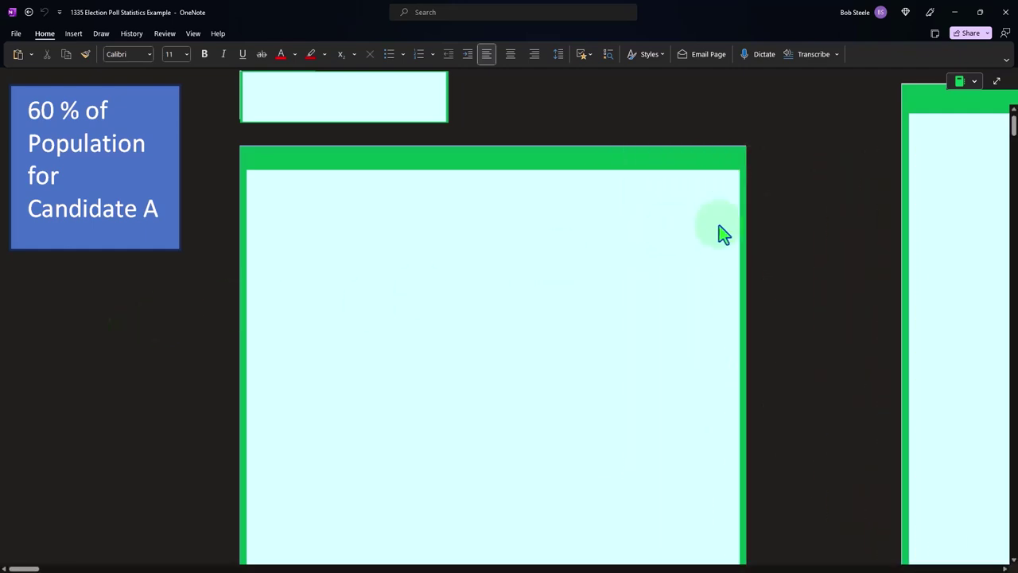
# - Place the calculator showing 0.0192307692307692 at the lower left, then refocus the poll page
pyautogui.hotkey('alt', 'Tab')
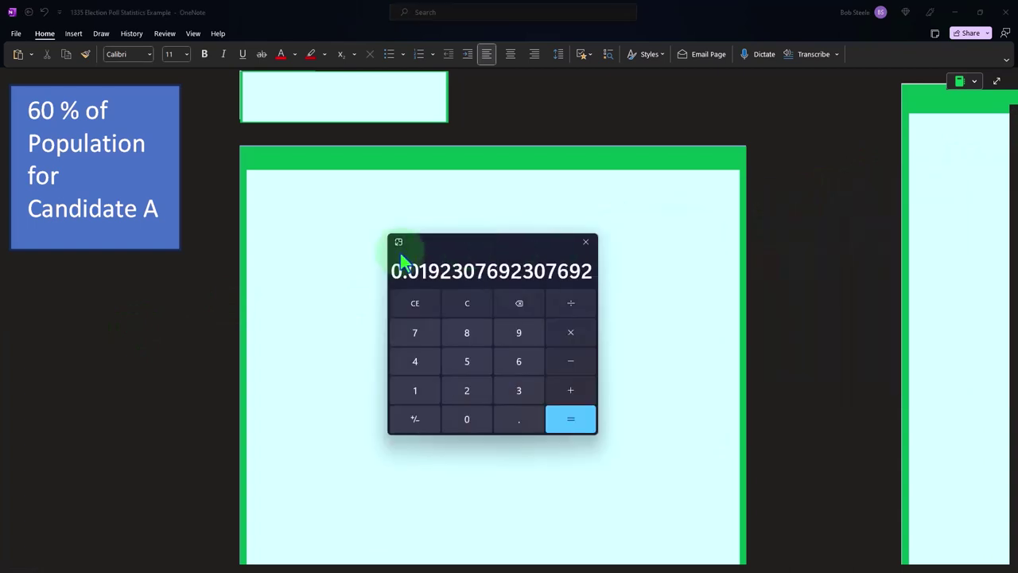
pyautogui.moveTo(391, 243); pyautogui.dragTo(125, 299)
pyautogui.click(373, 214)
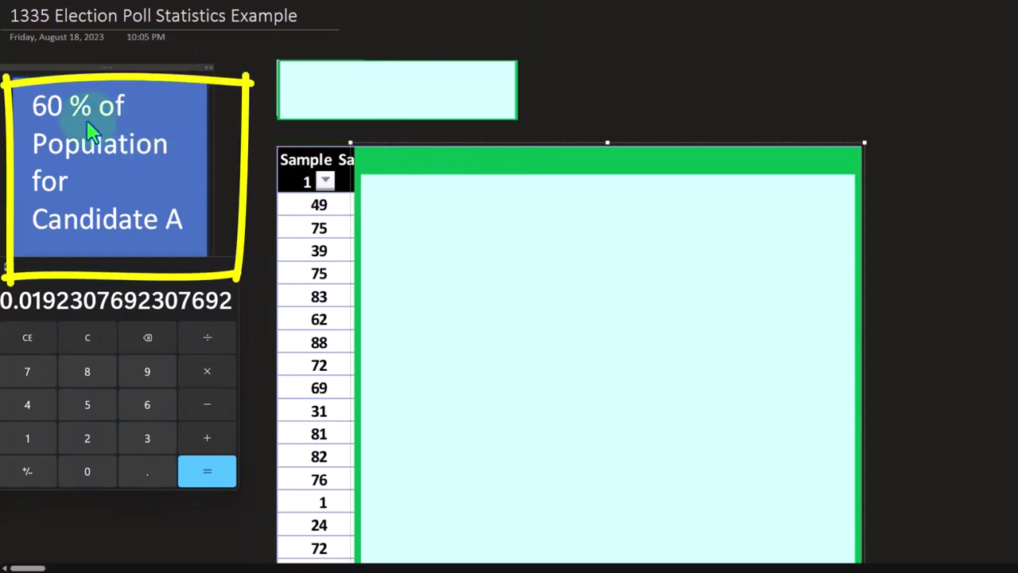
# - Delete the cyan box above the Sample 1 column to uncover the =RANDBETWEEN(1,100) formula
pyautogui.click(334, 95)
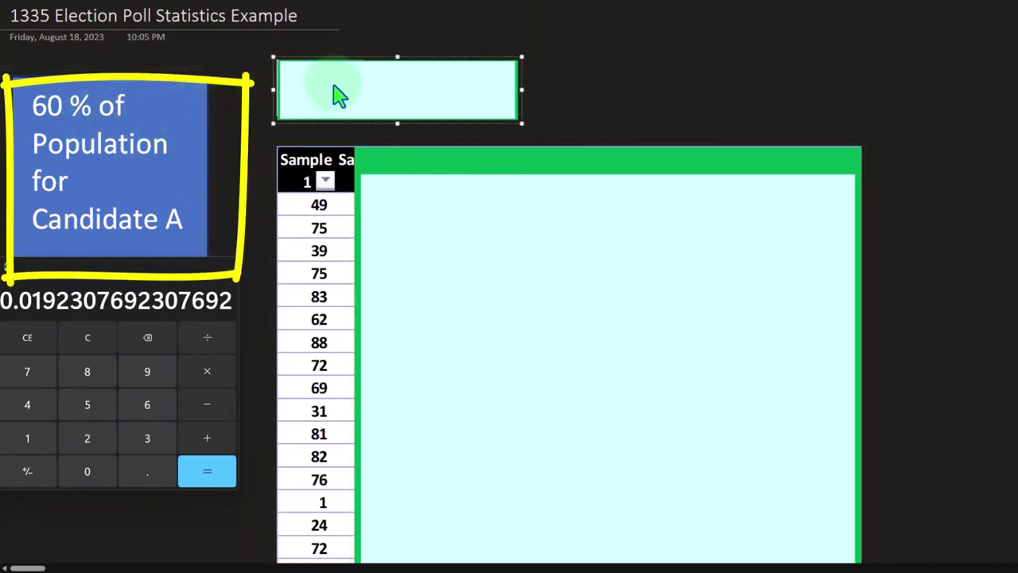
pyautogui.press('Delete')
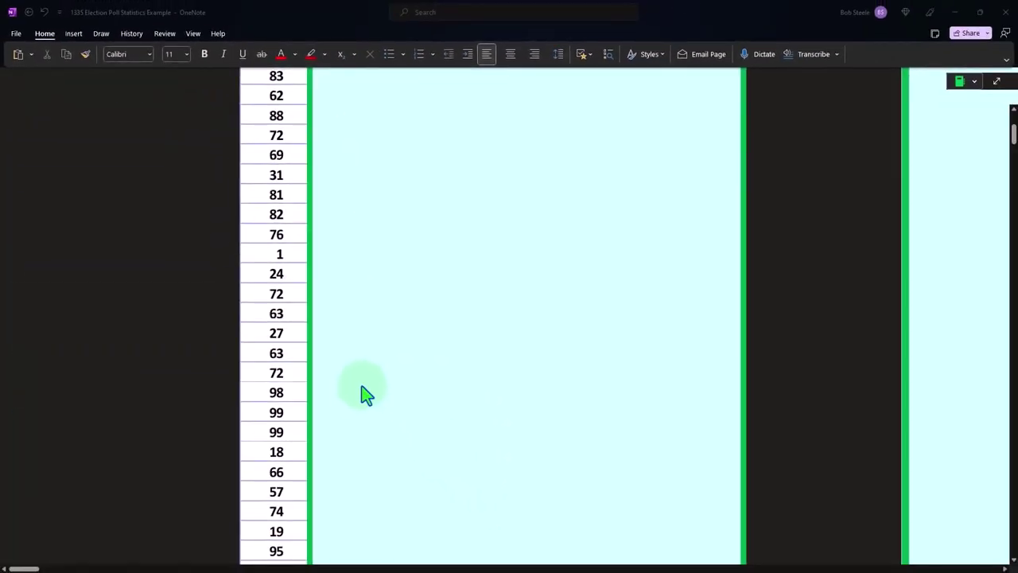
# - Scroll right across the page to the green-covered second sample table
pyautogui.scroll(2, 365, 396)
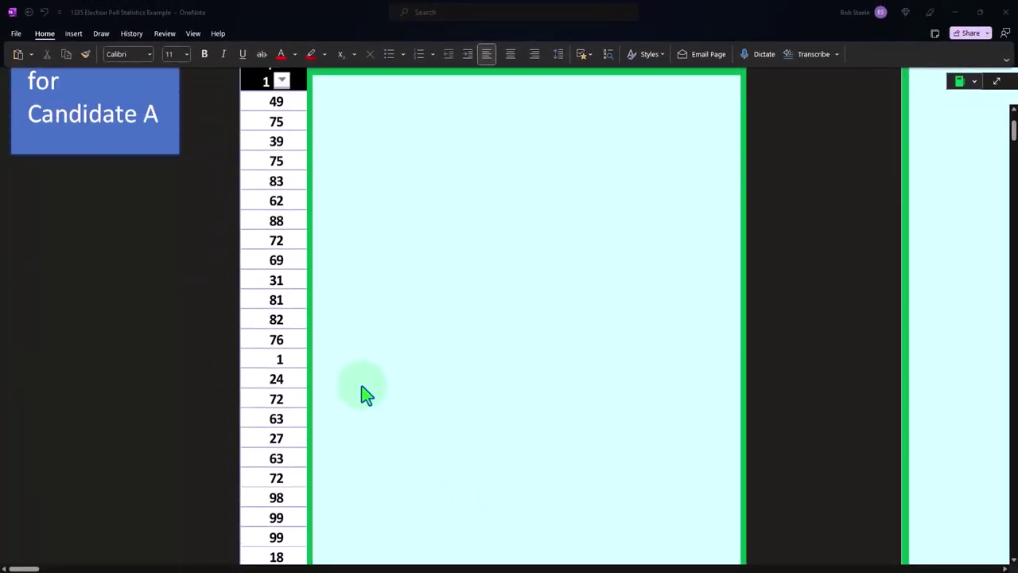
pyautogui.scroll(2, 364, 396)
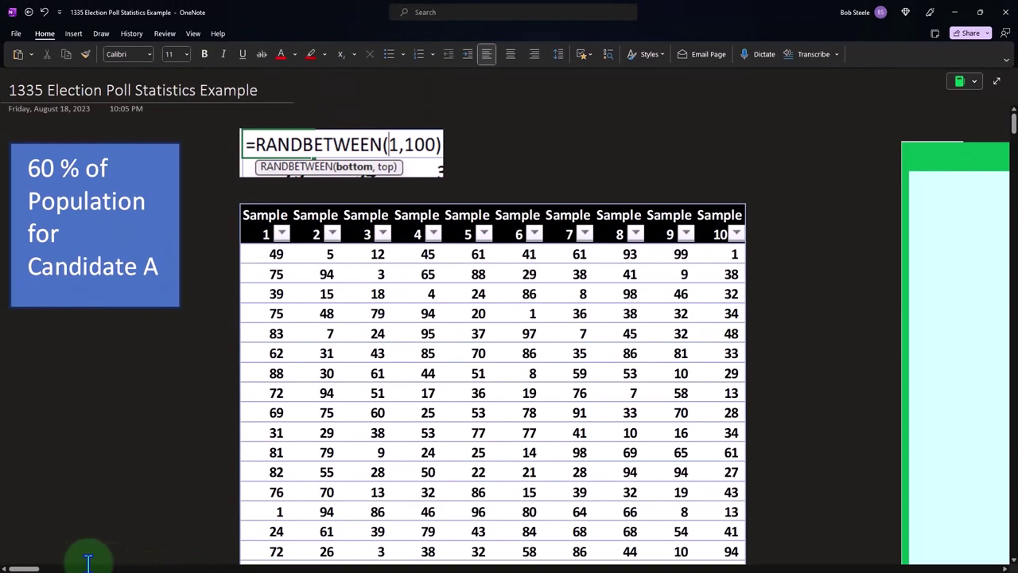
pyautogui.moveTo(34, 568); pyautogui.dragTo(63, 567)
# - Uncover the second table's Sample 1–10 headers and values starting 59, 62, 43, 51
pyautogui.click(343, 241)
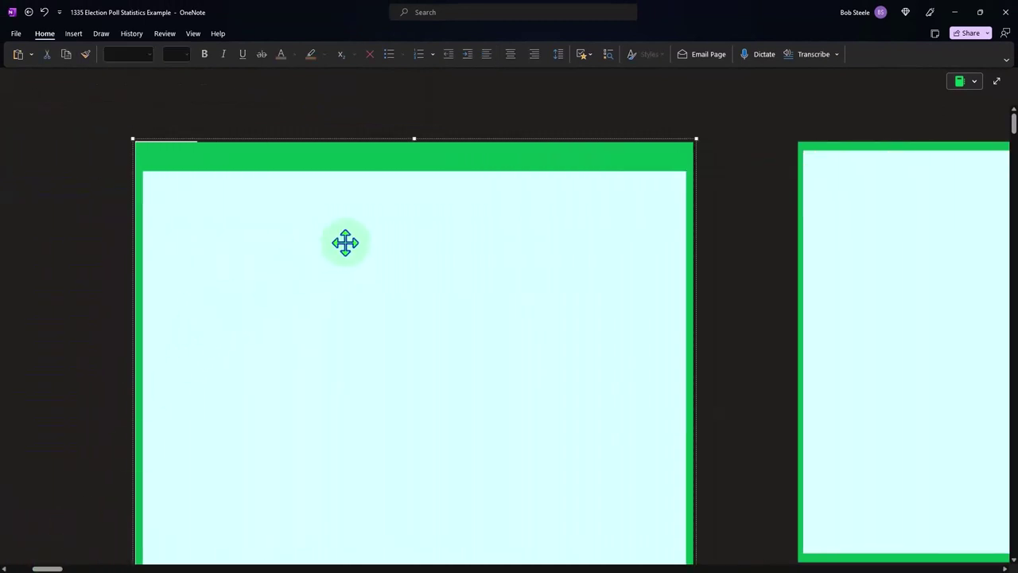
pyautogui.moveTo(413, 141); pyautogui.dragTo(416, 185)
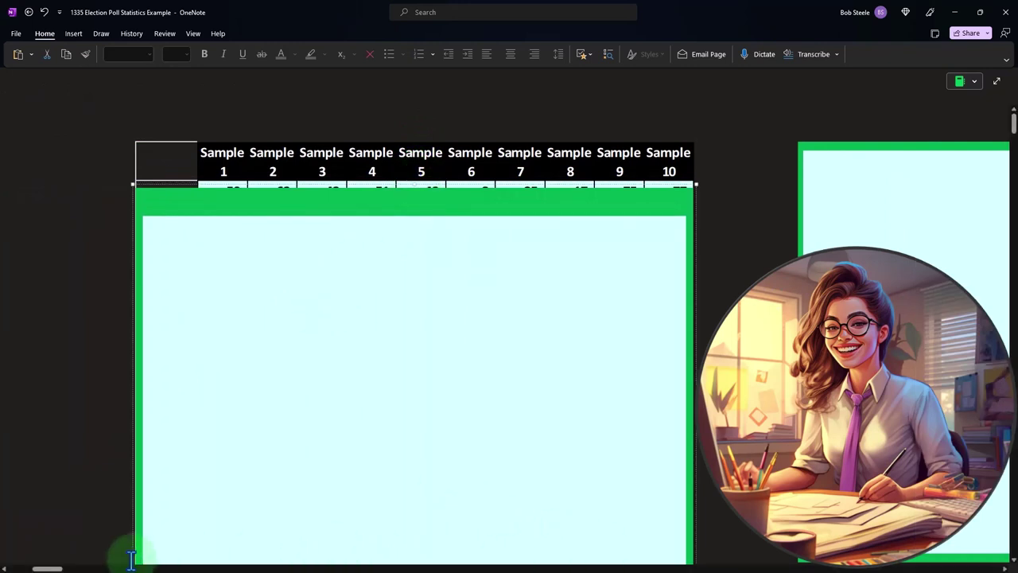
pyautogui.moveTo(46, 568); pyautogui.dragTo(30, 568)
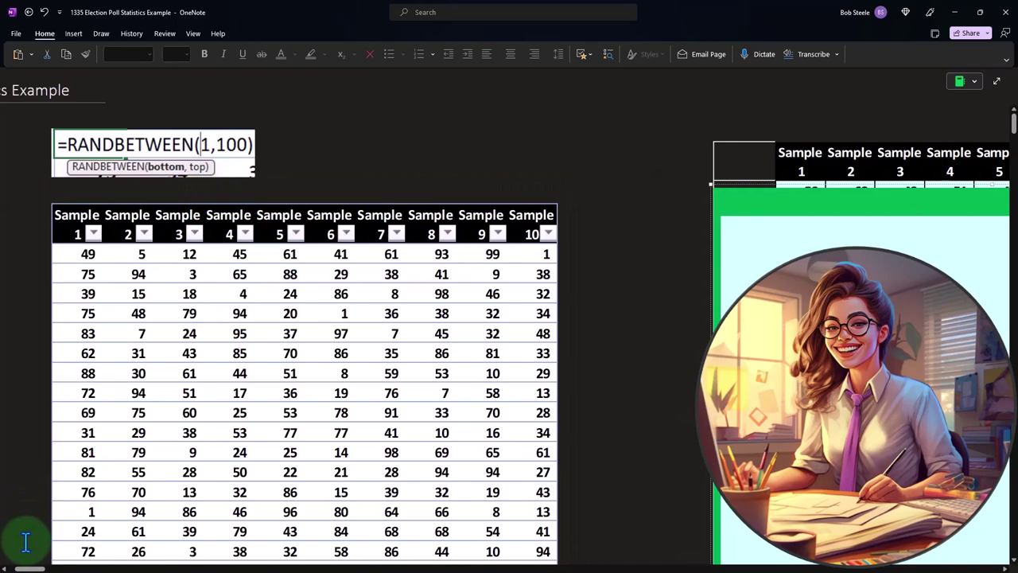
pyautogui.moveTo(32, 566); pyautogui.dragTo(46, 566)
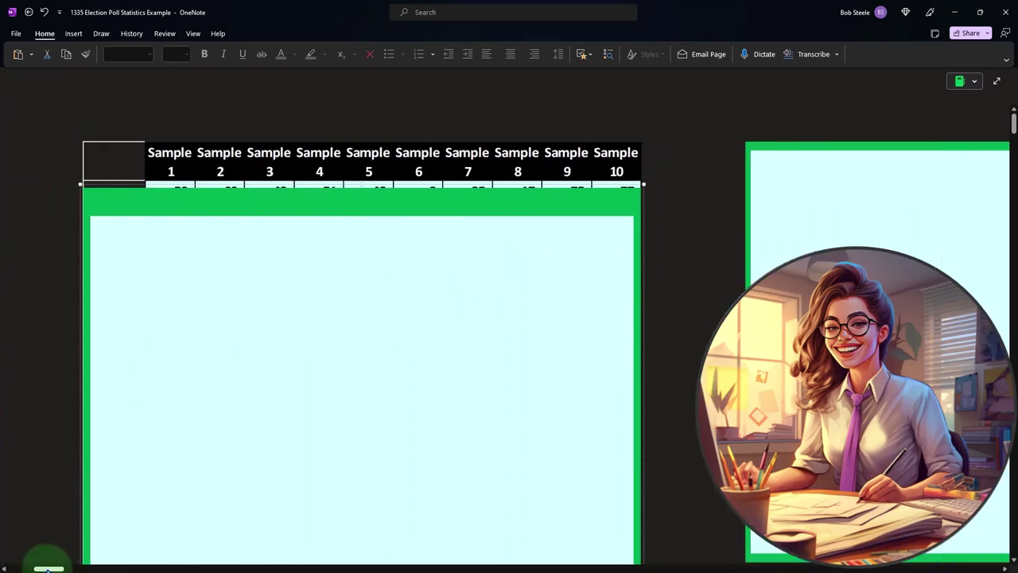
pyautogui.click(312, 368)
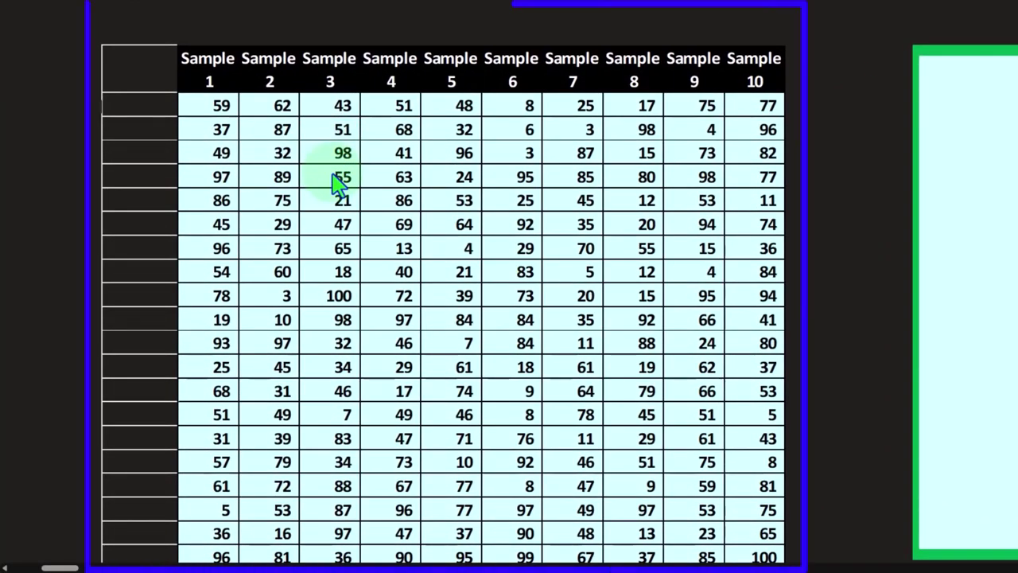
# - Scroll down to the For A, Not A, Total and percentage rows with COUNTIF formulas
pyautogui.scroll(-11, 338, 183)
pyautogui.scroll(-10, 338, 183)
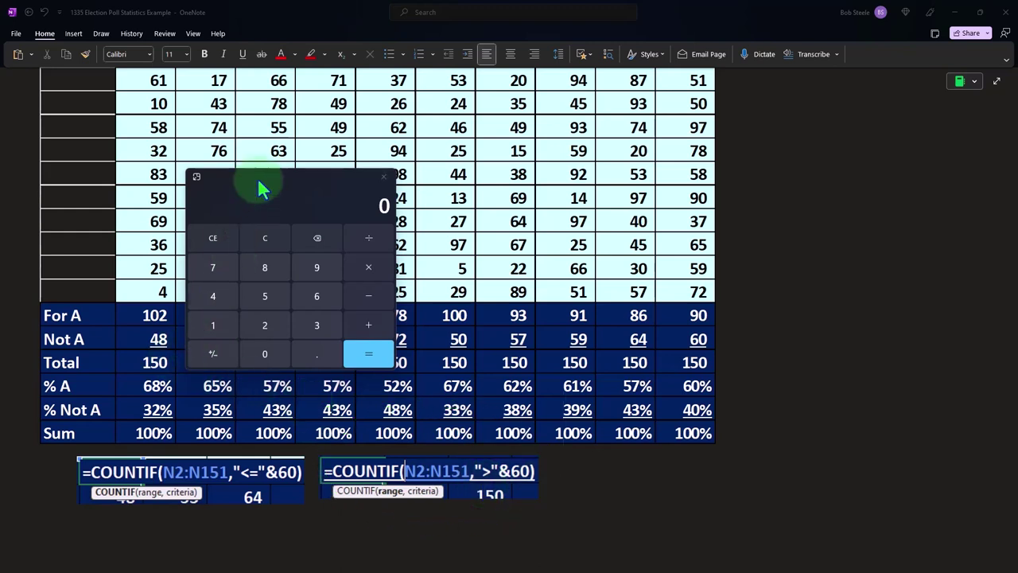
# - Move the calculator beside Sample 1's counts and compute 102/150 = 0.68 for A
pyautogui.moveTo(262, 184); pyautogui.dragTo(178, 392)
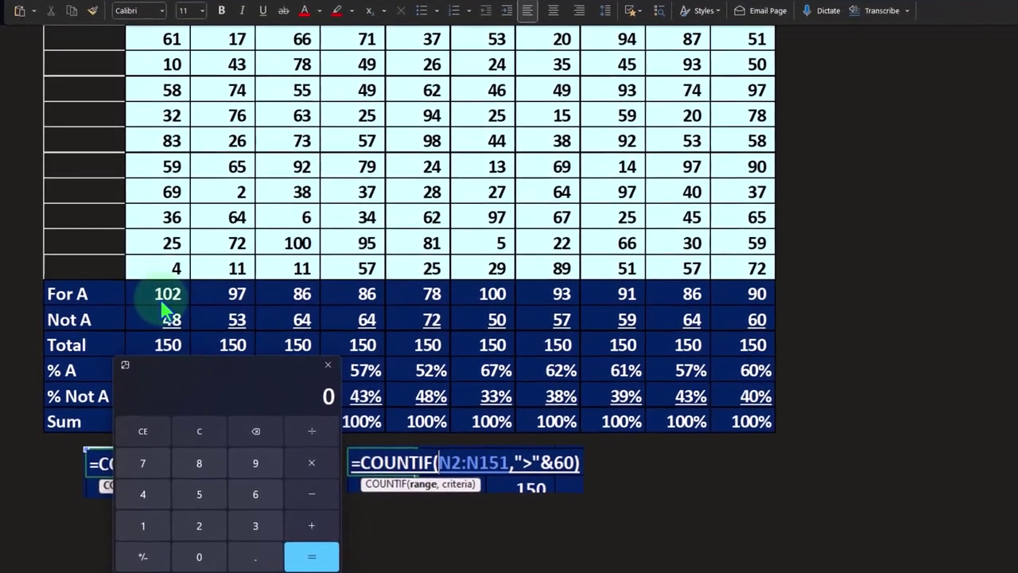
pyautogui.click(160, 319)
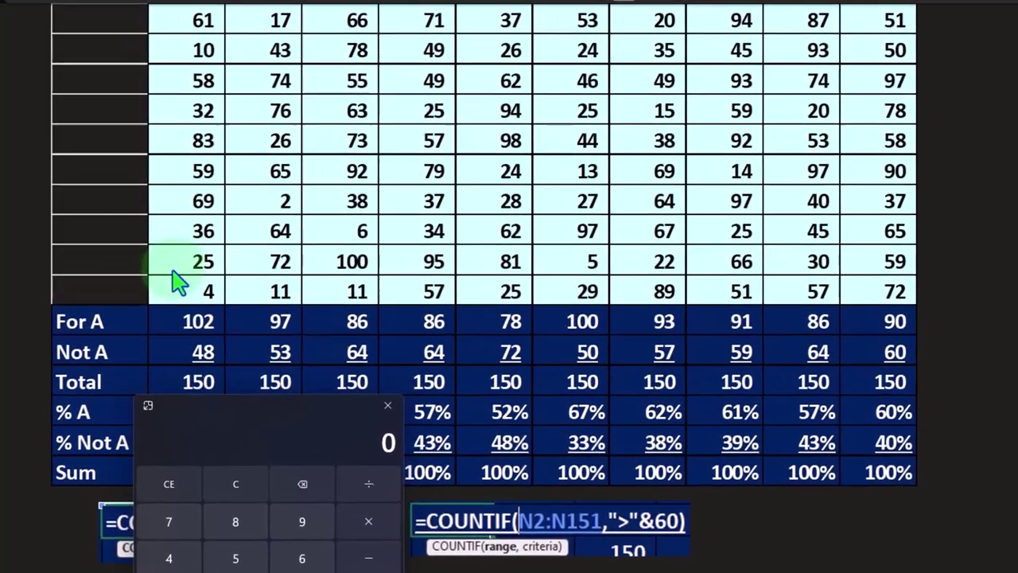
pyautogui.moveTo(191, 415); pyautogui.dragTo(285, 270)
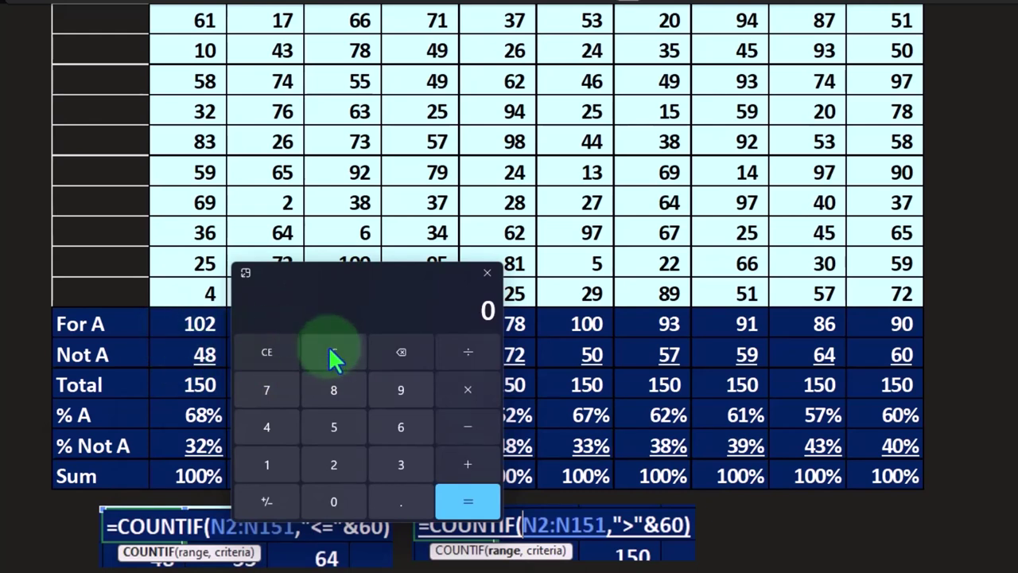
pyautogui.write('102/150')
pyautogui.press('Return')
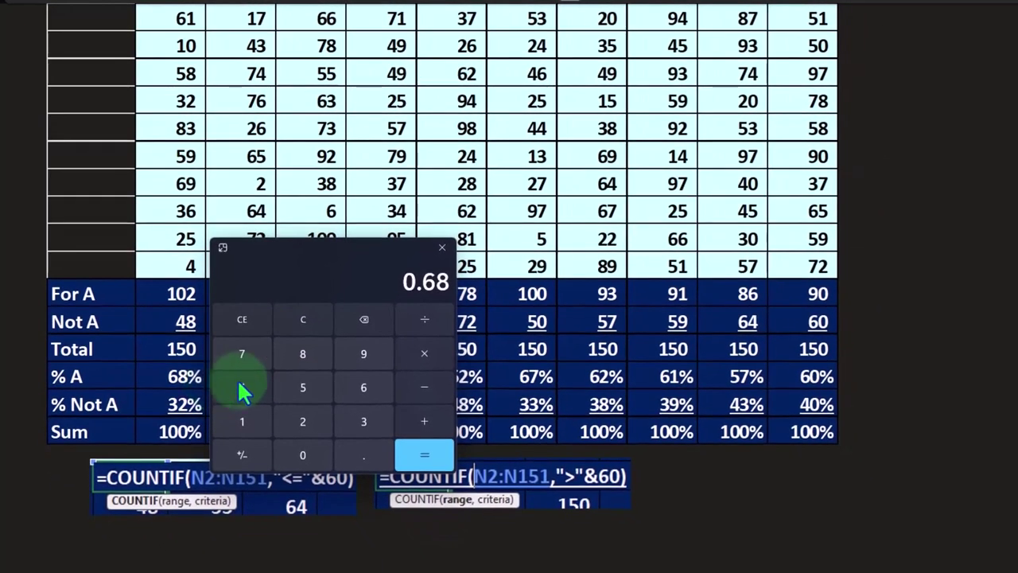
# - Clear the result and compute 48/150 = 0.32 for the Not A share
pyautogui.click(313, 316)
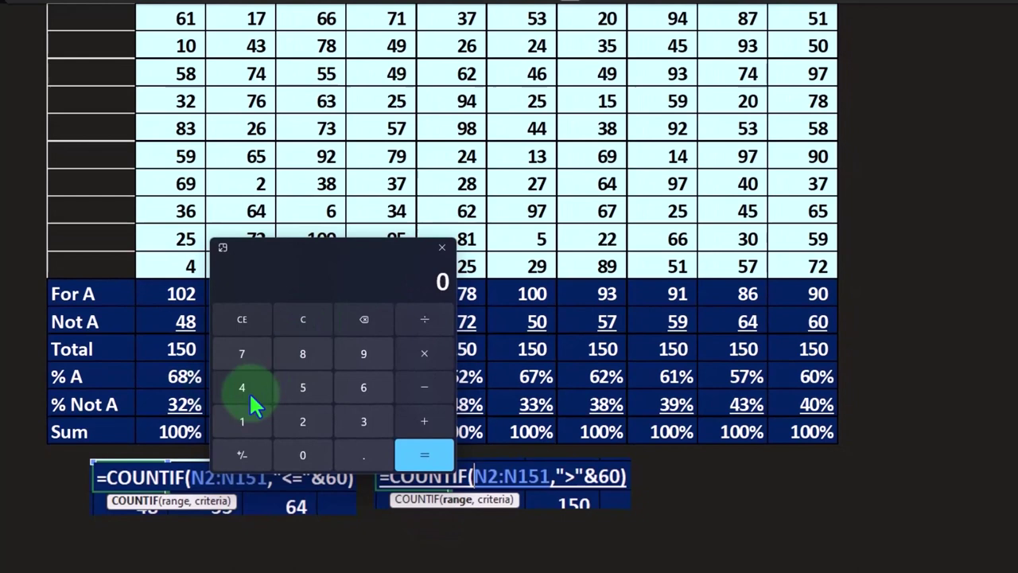
pyautogui.write('48')
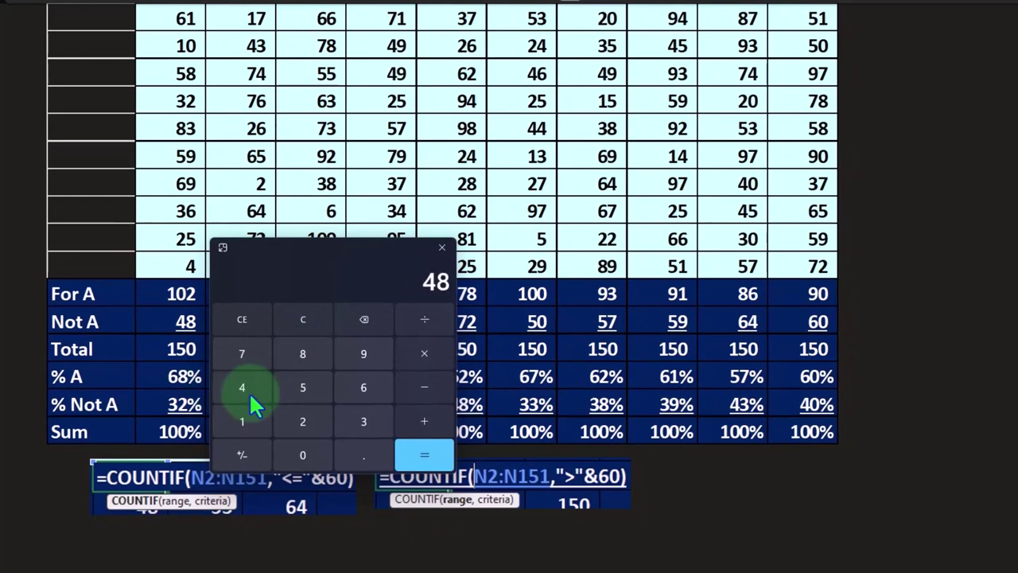
pyautogui.write('/150')
pyautogui.press('Return')
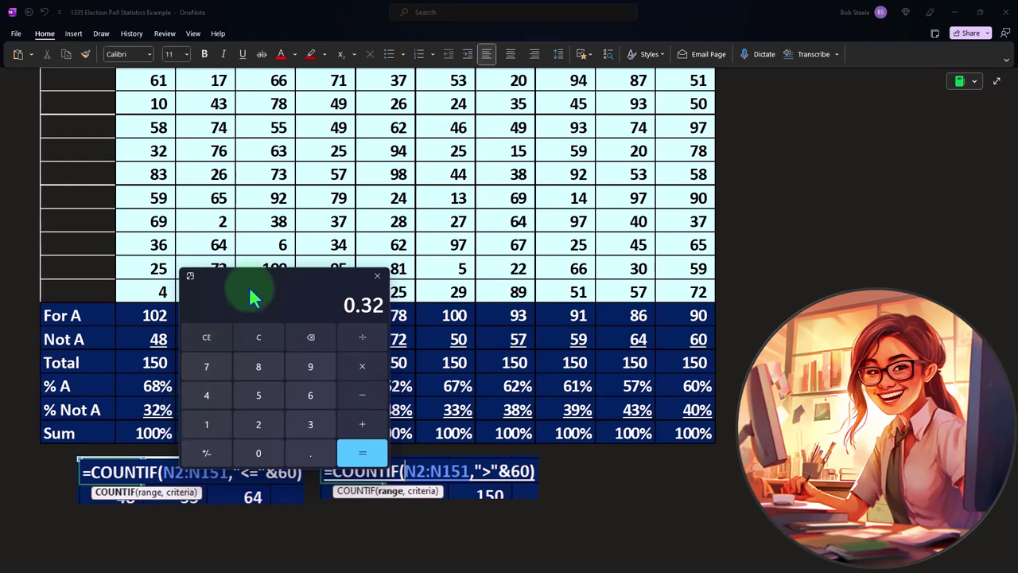
# - Drag the calculator aside to uncover the samples' summary rows
pyautogui.moveTo(246, 281); pyautogui.dragTo(305, 287)
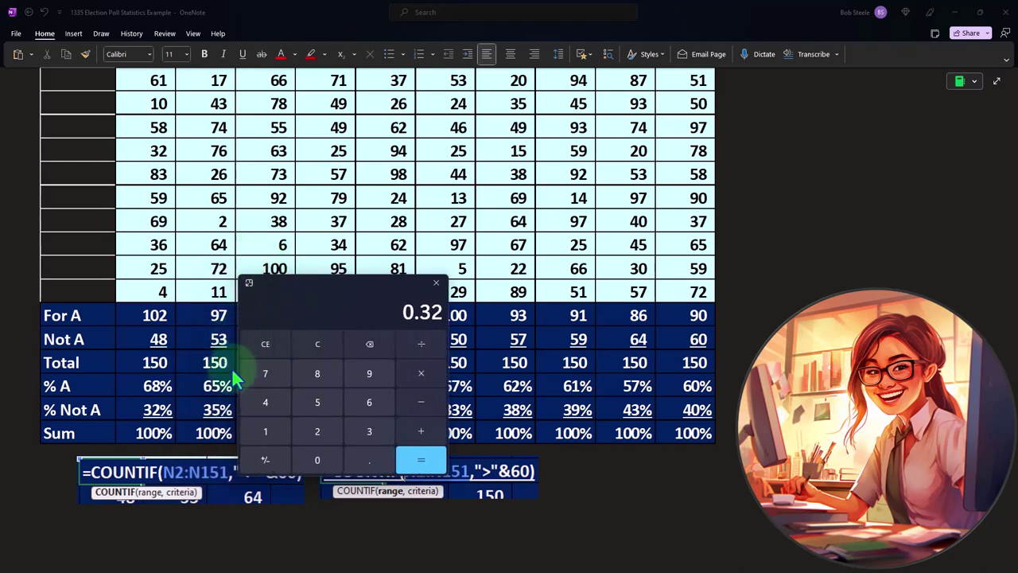
pyautogui.moveTo(285, 292); pyautogui.dragTo(350, 288)
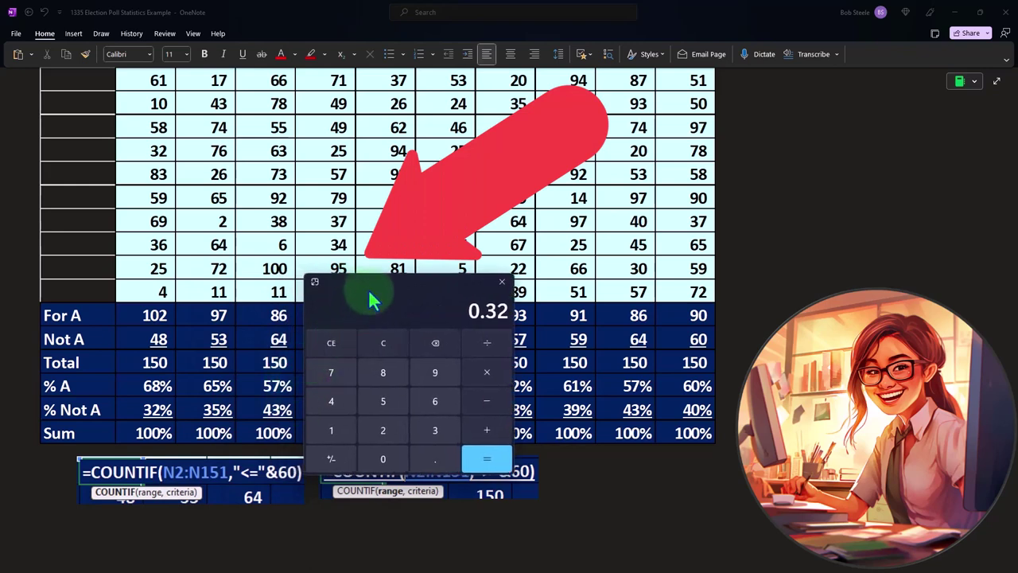
pyautogui.moveTo(416, 293); pyautogui.dragTo(550, 289)
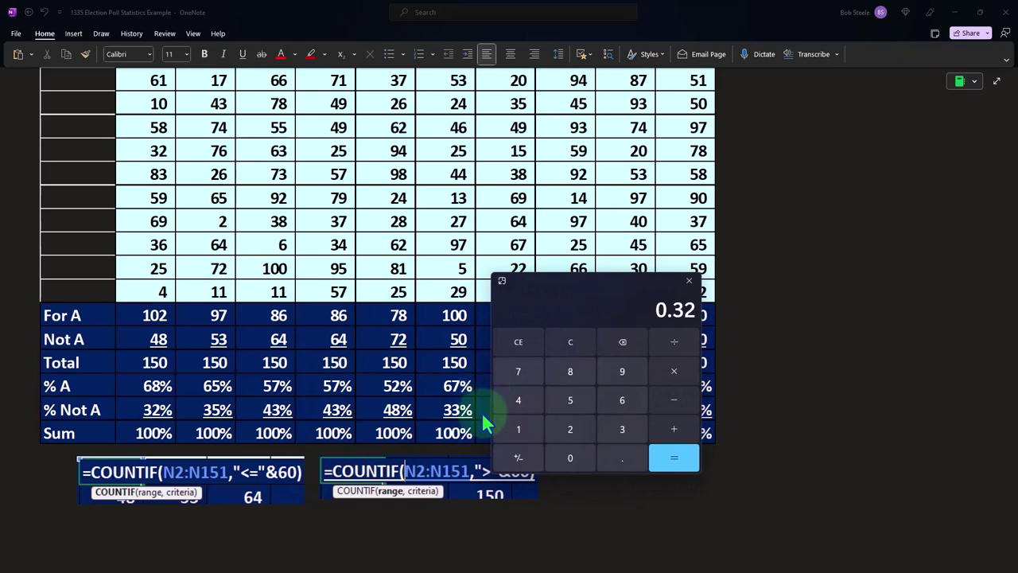
pyautogui.moveTo(549, 291); pyautogui.dragTo(647, 416)
# - Scroll back over the sample table and close the calculator
pyautogui.scroll(3, 592, 268)
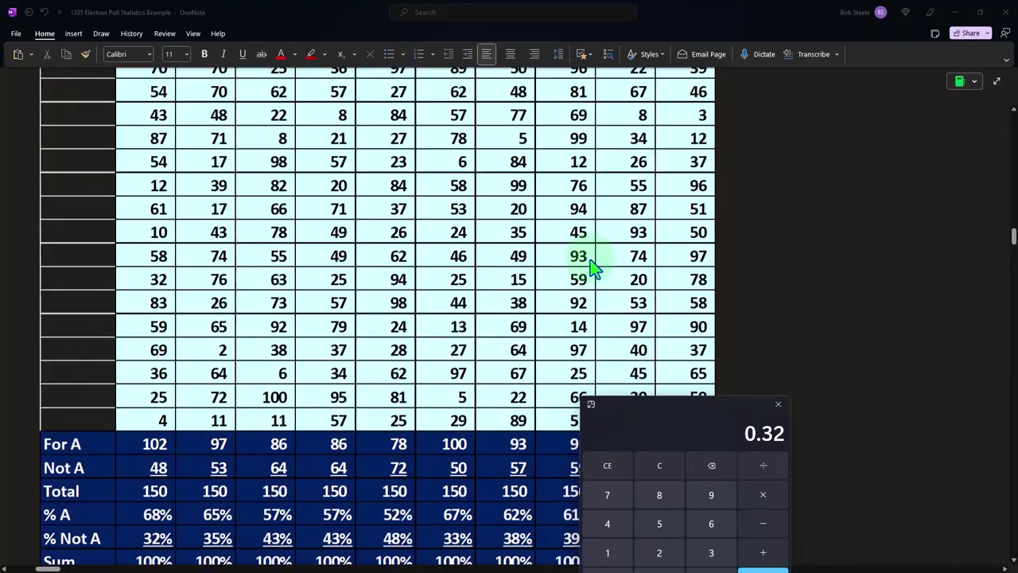
pyautogui.scroll(10, 593, 268)
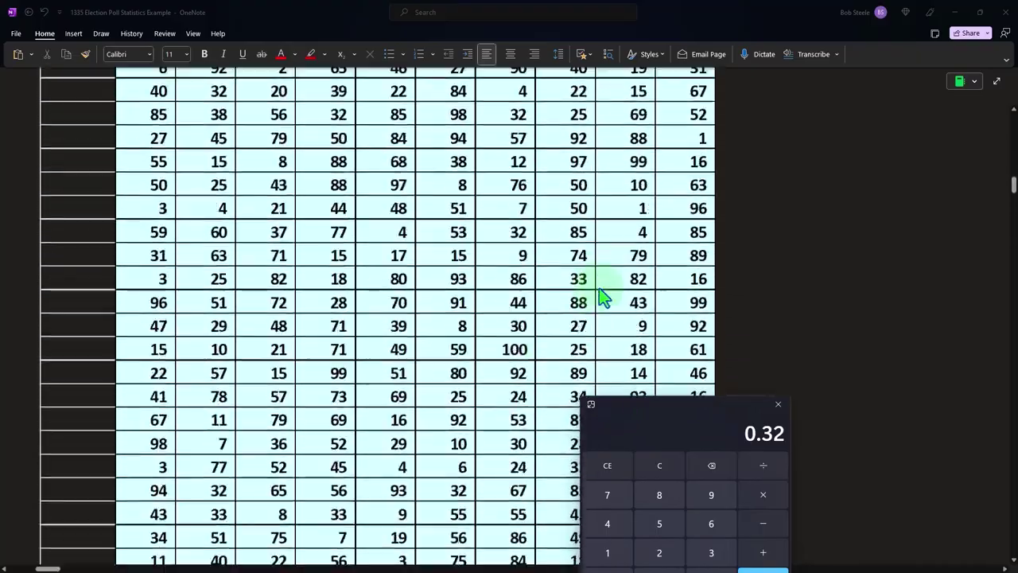
pyautogui.scroll(-10, 599, 288)
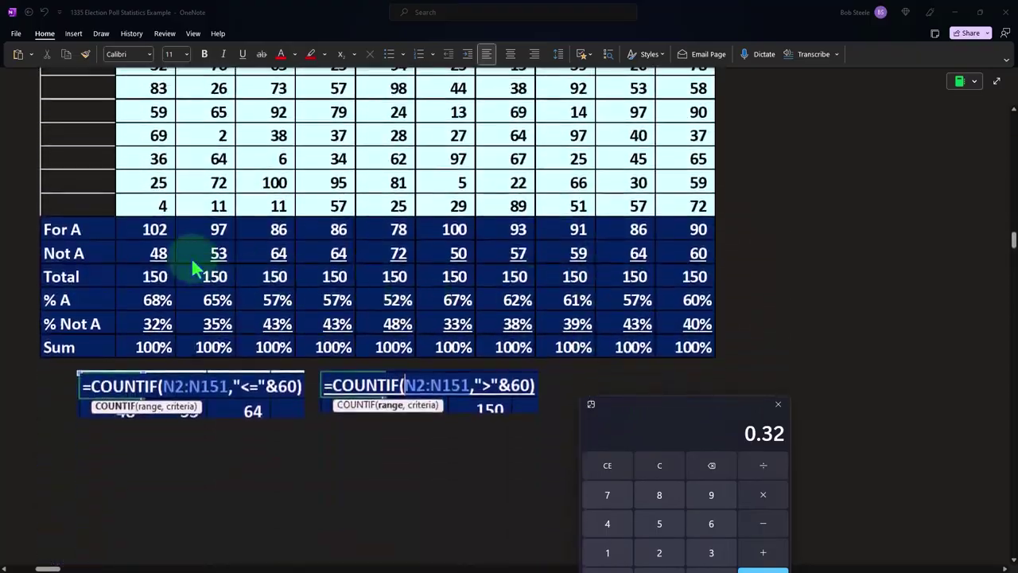
pyautogui.click(80, 277)
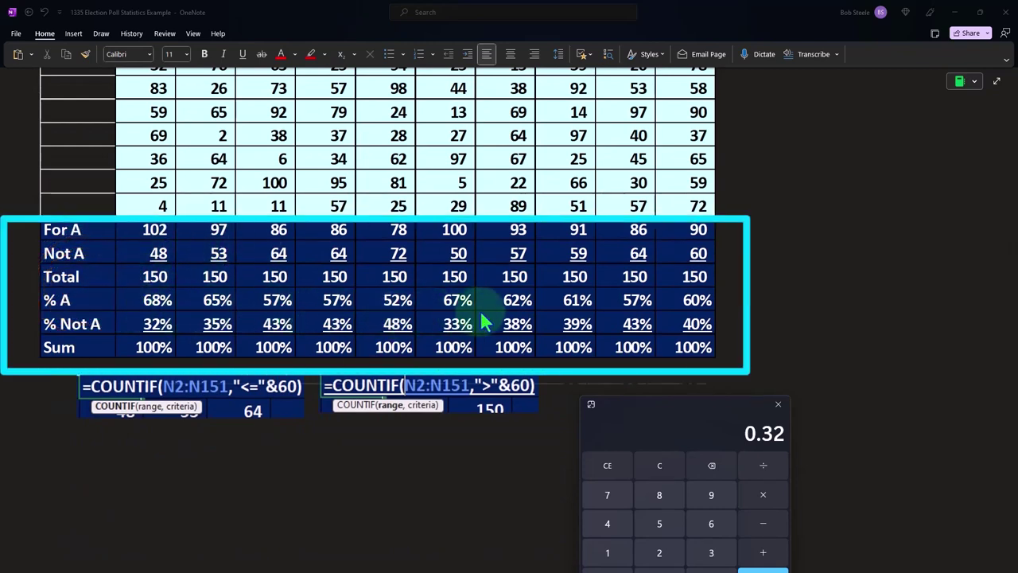
pyautogui.click(778, 404)
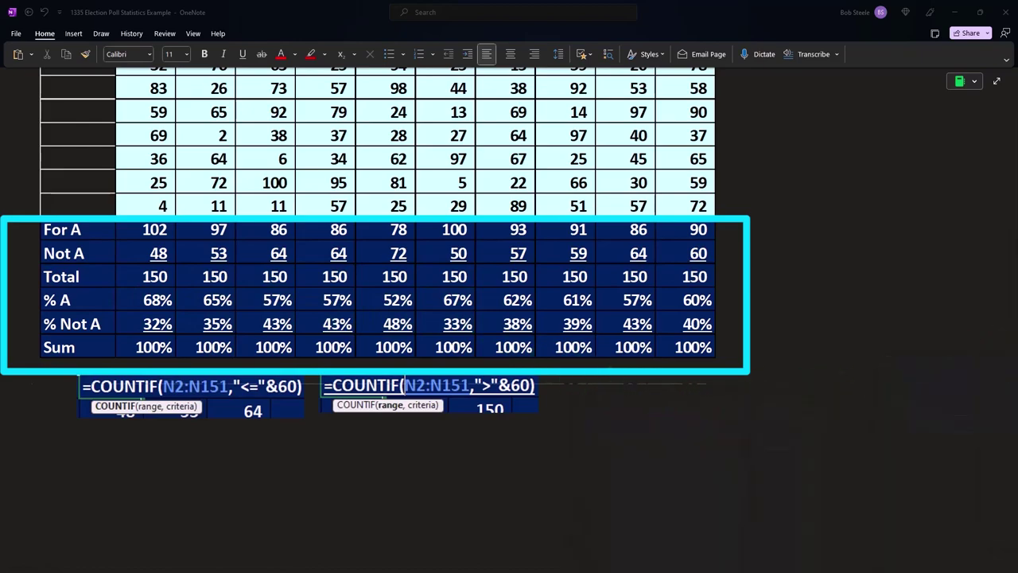
# - Shrink the green-bordered image to show the Sample # / % A table, 61% average and 60% expected column
pyautogui.scroll(20, 839, 378)
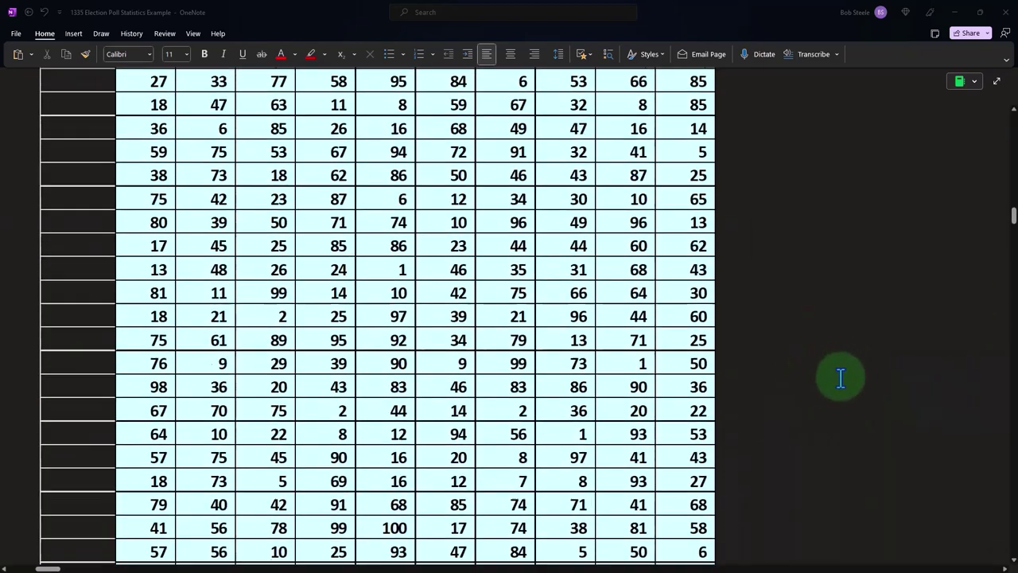
pyautogui.scroll(2, 845, 382)
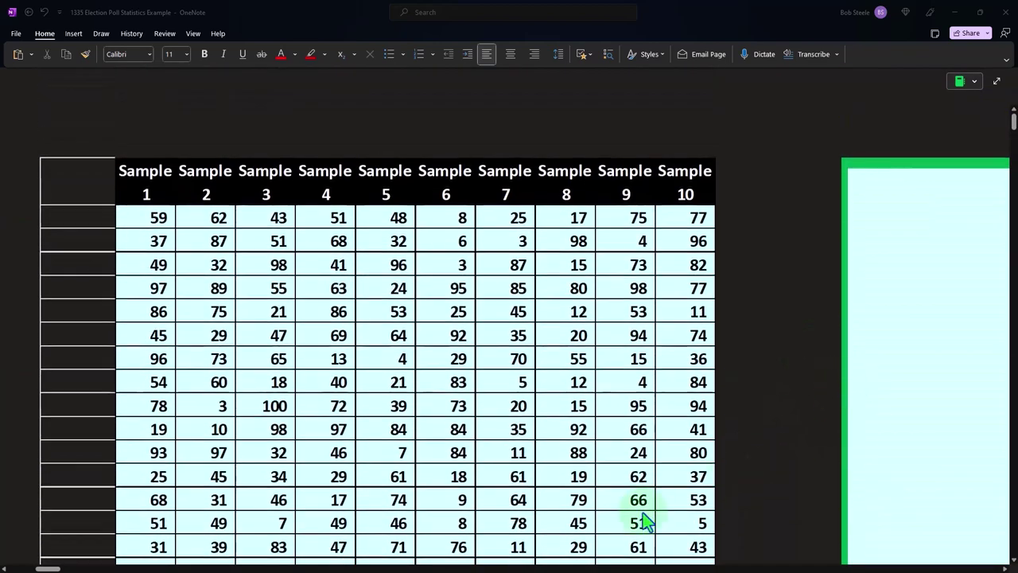
pyautogui.moveTo(57, 569); pyautogui.dragTo(73, 570)
pyautogui.click(295, 289)
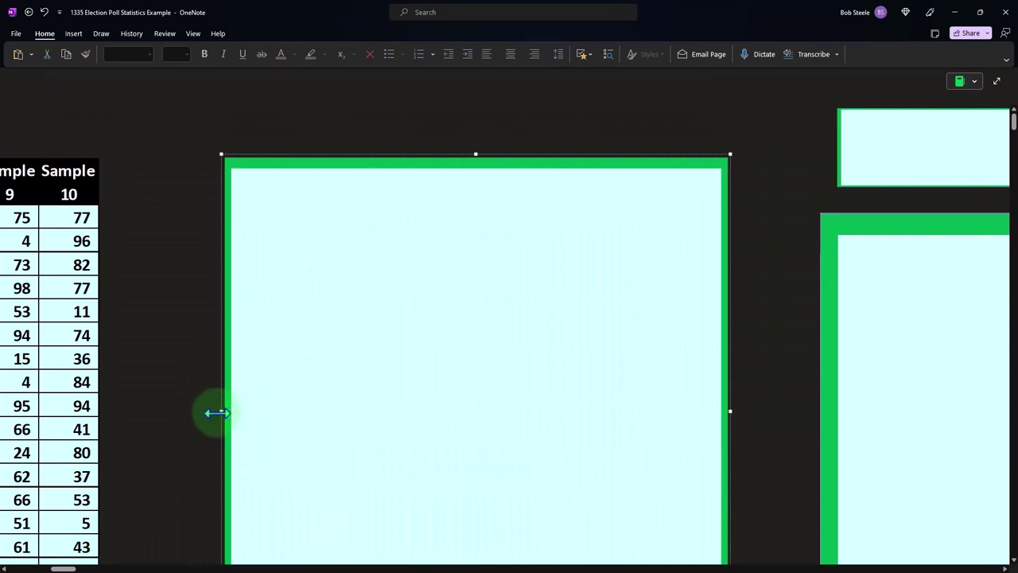
pyautogui.moveTo(219, 411); pyautogui.dragTo(495, 413)
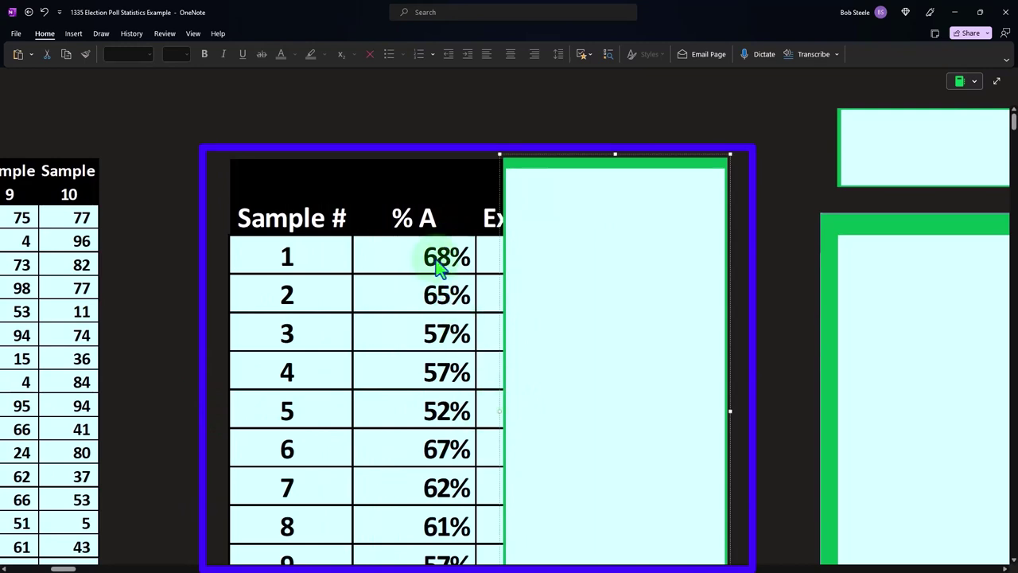
pyautogui.scroll(-2, 249, 273)
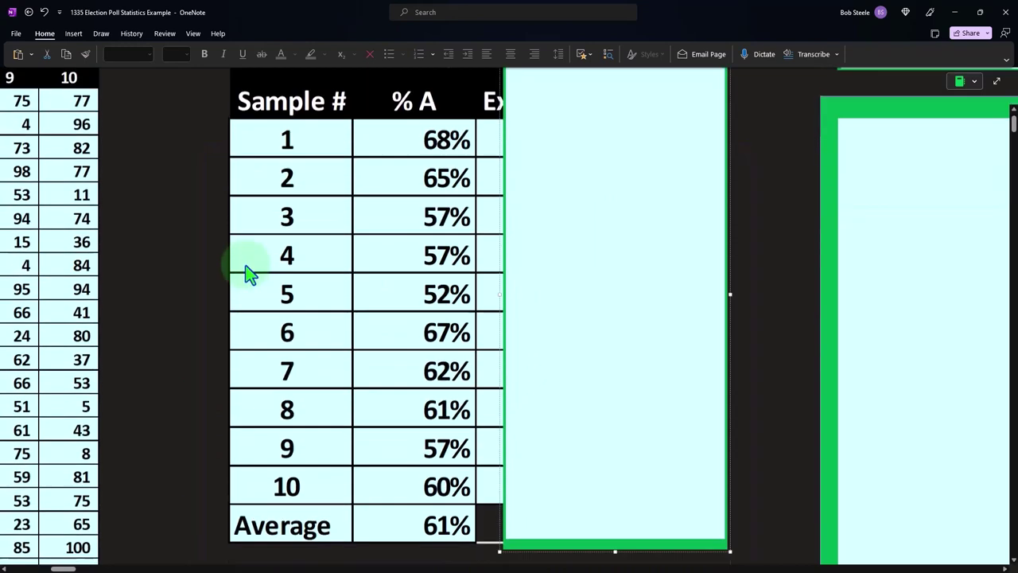
pyautogui.scroll(-3, 249, 273)
pyautogui.scroll(5, 252, 274)
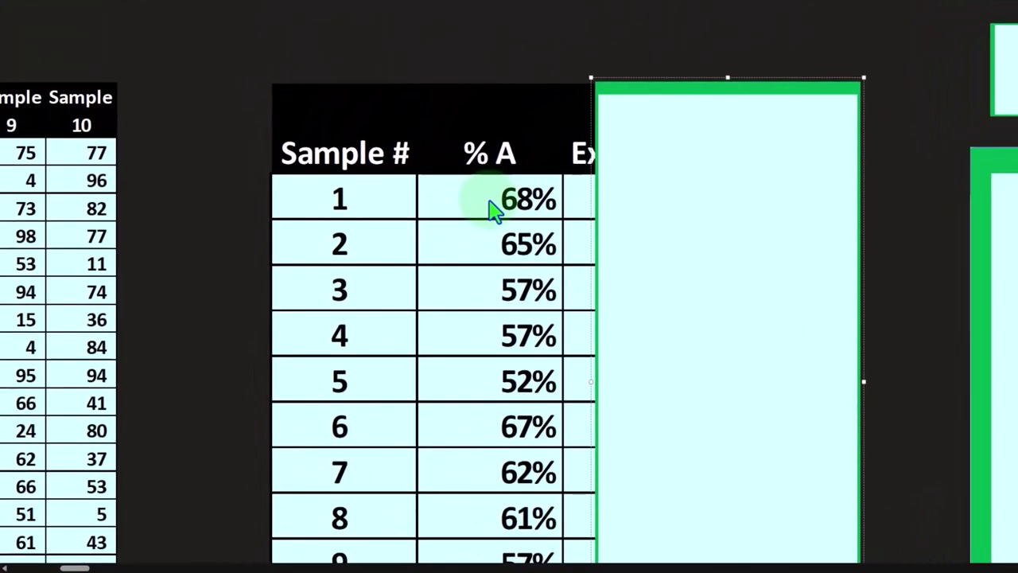
pyautogui.scroll(-3, 494, 208)
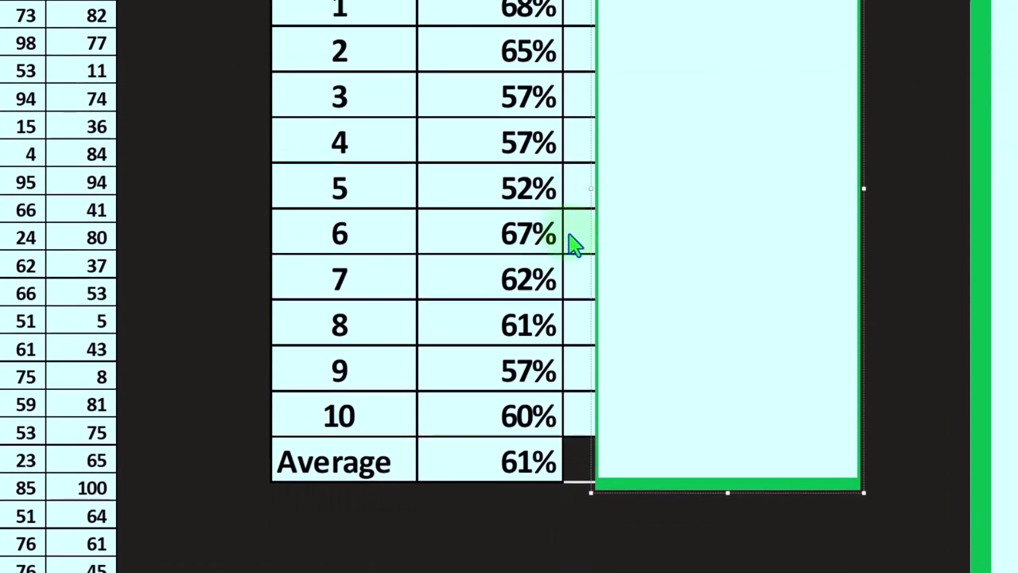
pyautogui.moveTo(592, 388); pyautogui.dragTo(614, 390)
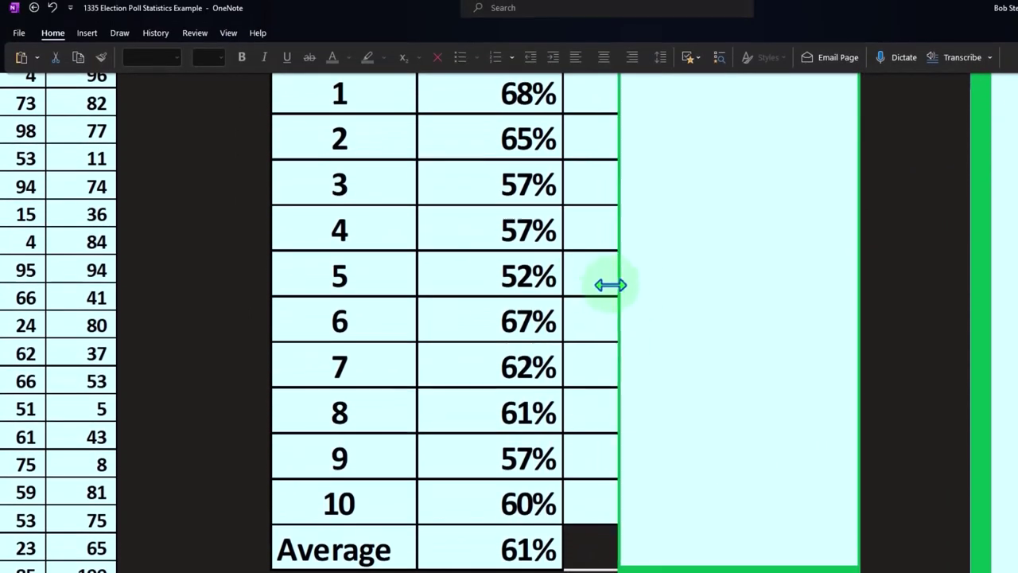
pyautogui.moveTo(610, 284); pyautogui.dragTo(711, 289)
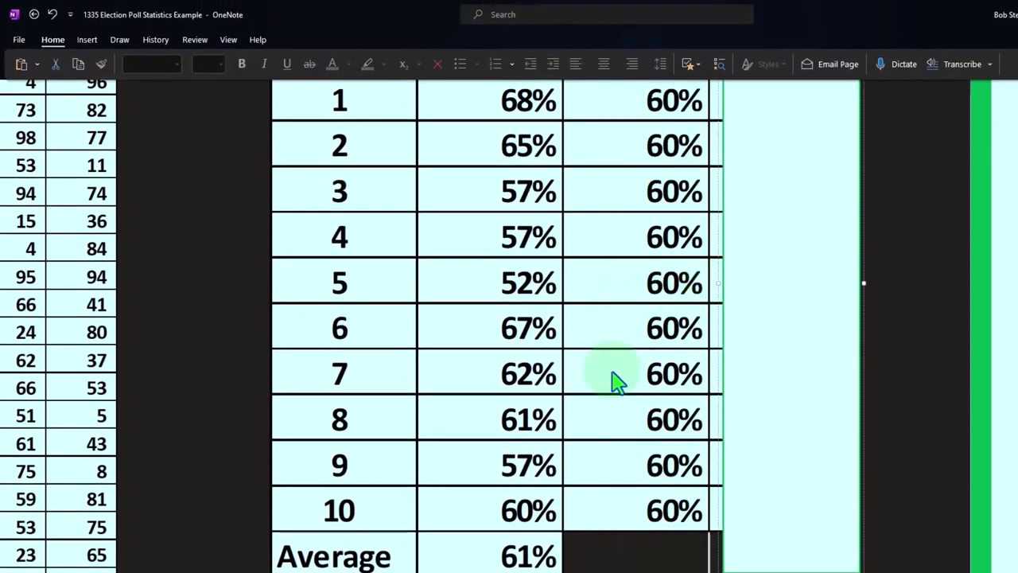
pyautogui.scroll(3, 613, 379)
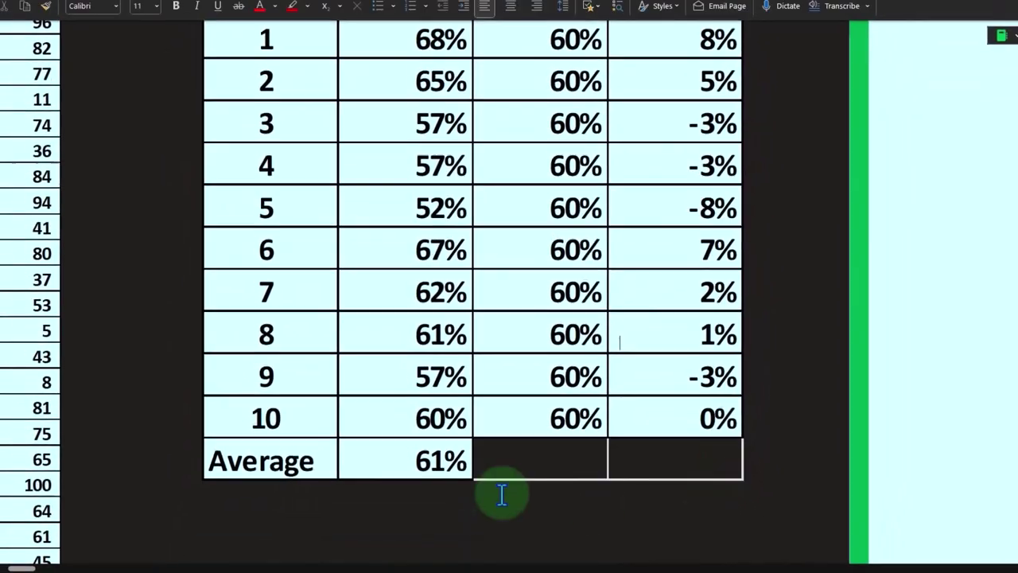
pyautogui.scroll(2, 435, 444)
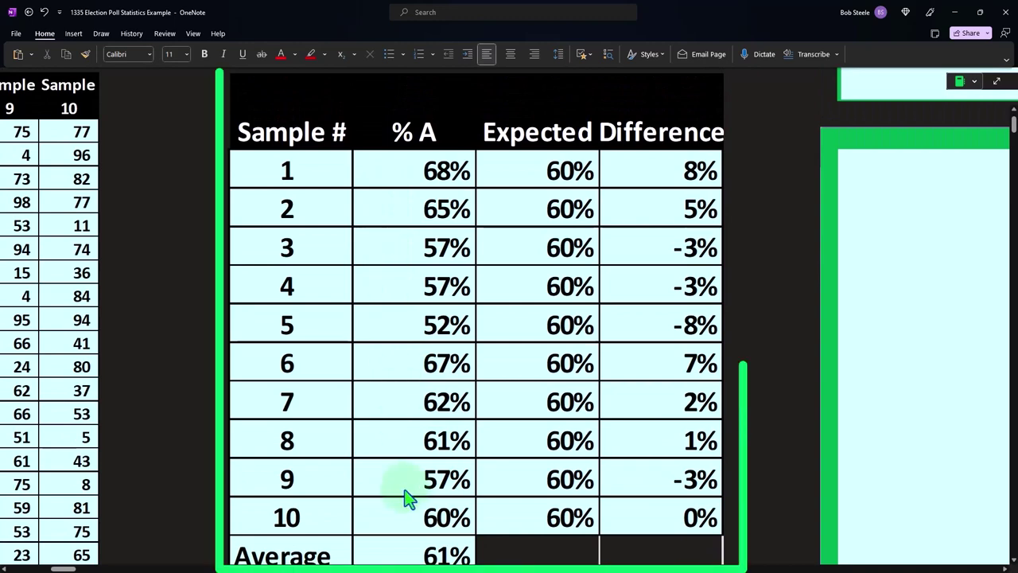
pyautogui.scroll(-1, 407, 495)
pyautogui.scroll(-2, 408, 497)
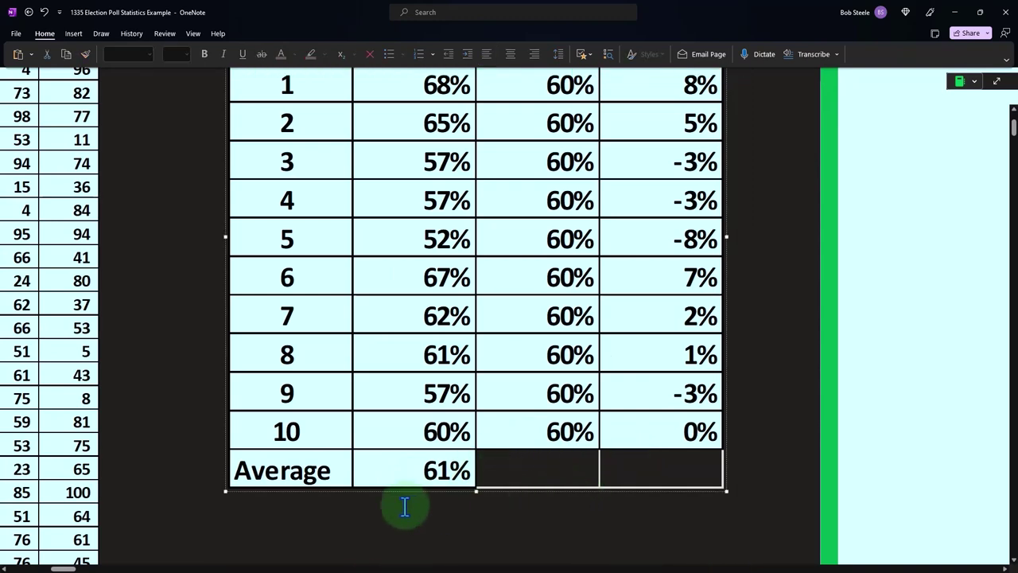
# - Leave the difference table, scroll up, and delete the large sample-data picture
pyautogui.click(56, 565)
pyautogui.moveTo(63, 568); pyautogui.dragTo(77, 568)
pyautogui.scroll(2, 119, 467)
pyautogui.scroll(1, 119, 468)
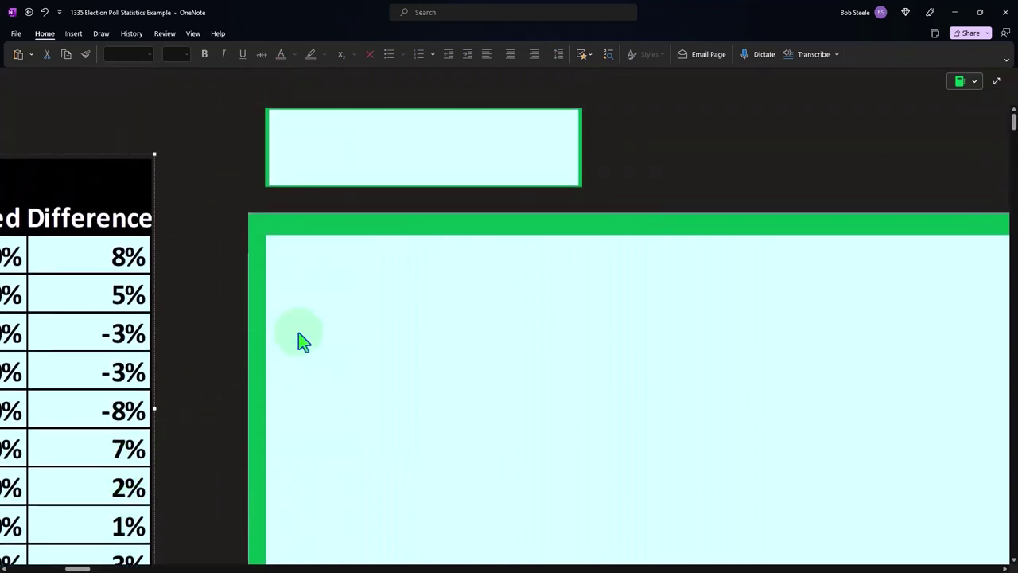
pyautogui.click(301, 338)
pyautogui.press('Delete')
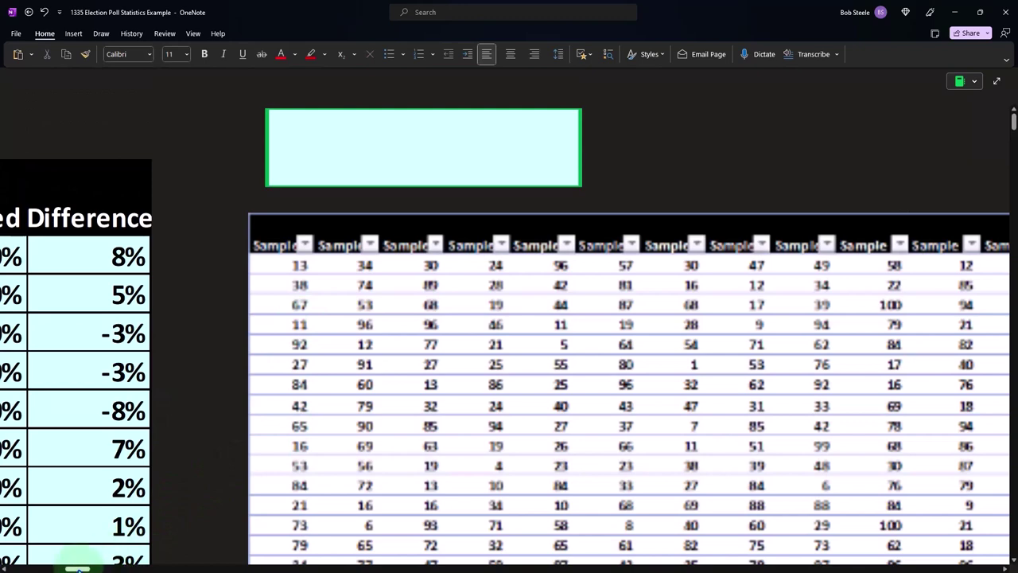
# - Select the formula picture and scroll right across the RANDBETWEEN(1,100) sample table past Sample 30
pyautogui.moveTo(77, 568); pyautogui.dragTo(151, 511)
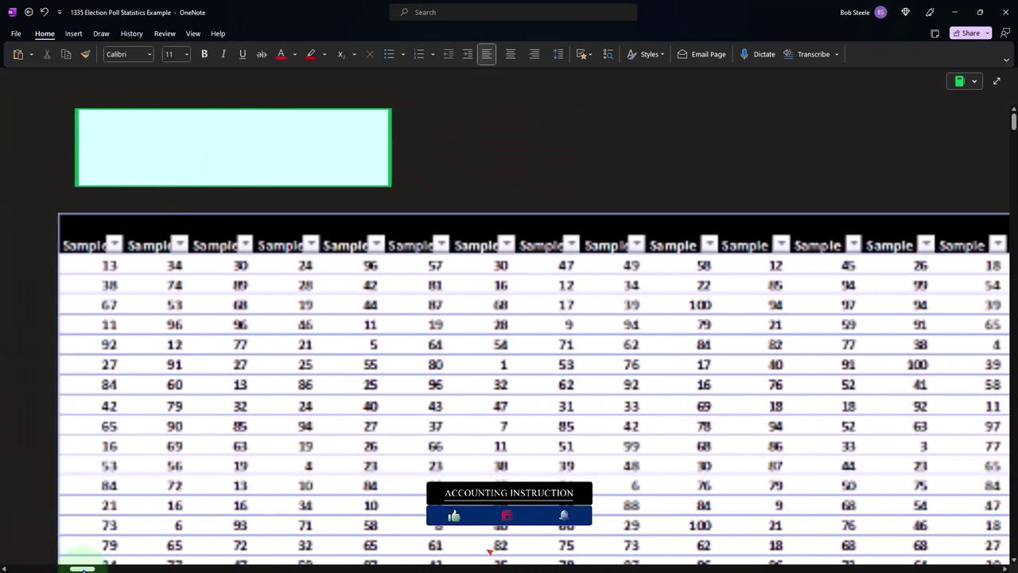
pyautogui.click(247, 159)
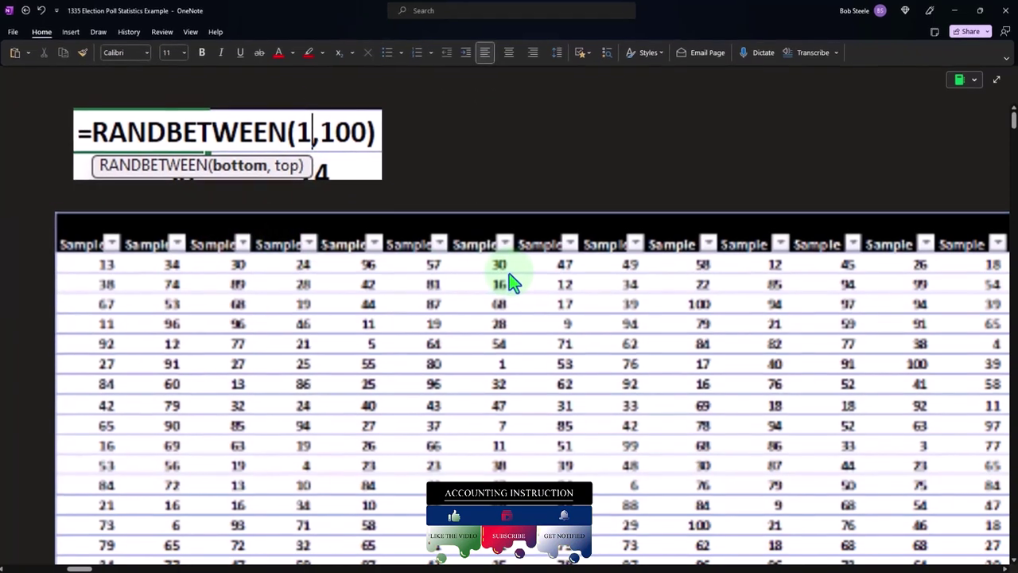
pyautogui.scroll(-3, 481, 266)
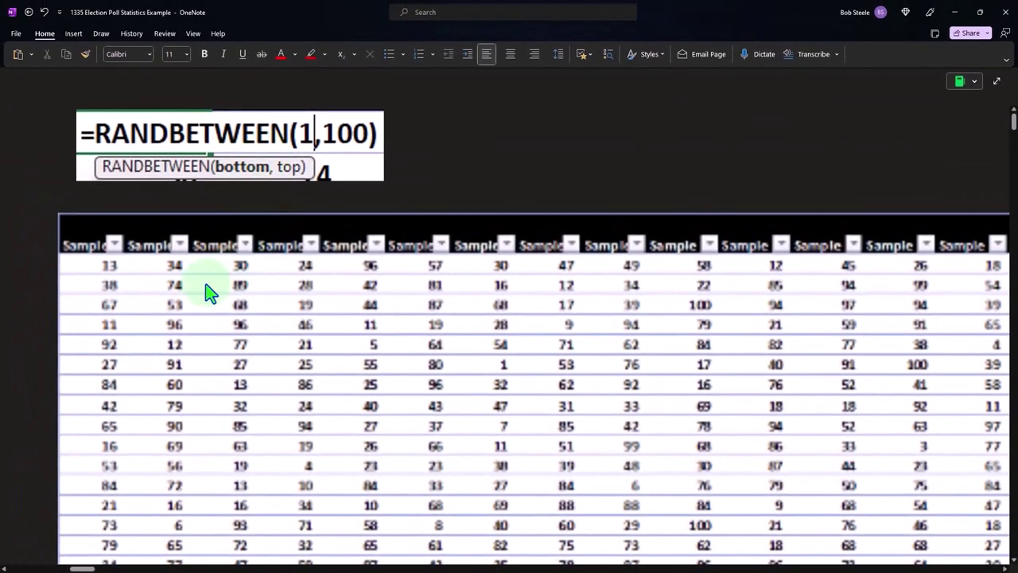
pyautogui.moveTo(85, 568); pyautogui.dragTo(913, 554)
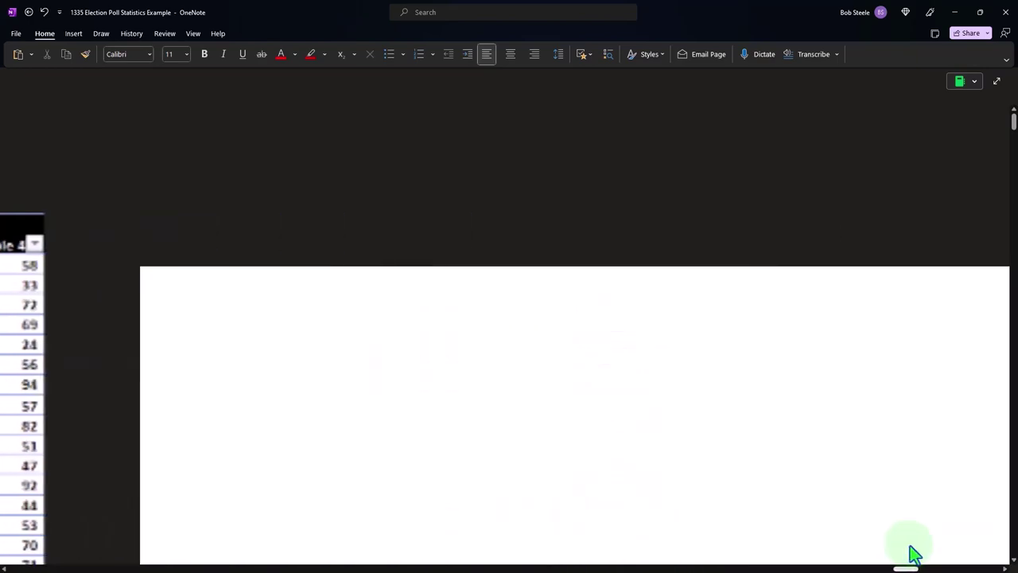
# - Scroll the sample-column picture down to the For A, Not A, % rows and COUNTIF(TL2:TL81) formulas, marking Sample 1's 80 total
pyautogui.click(438, 368)
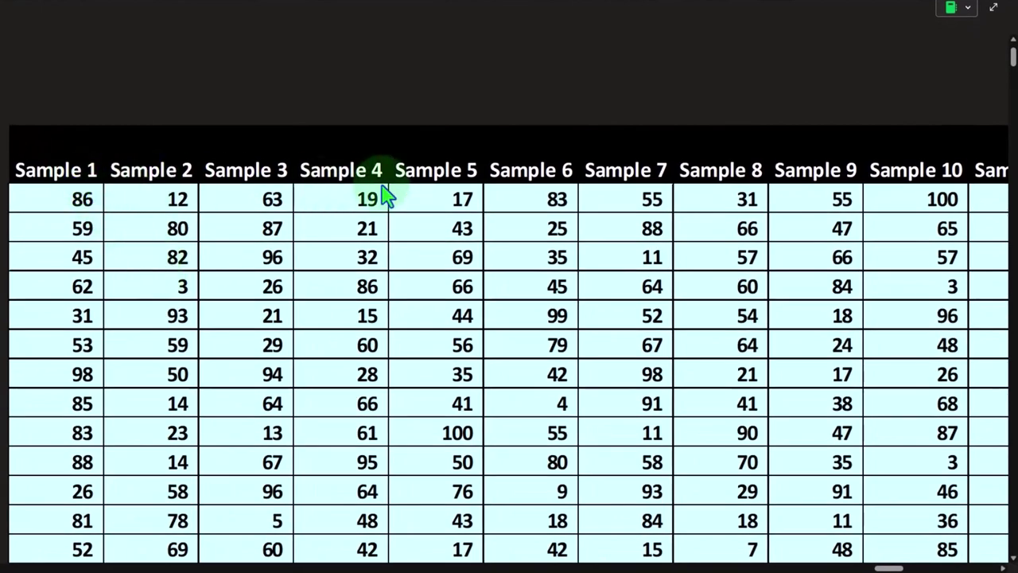
pyautogui.scroll(-10, 398, 194)
pyautogui.scroll(-15, 395, 208)
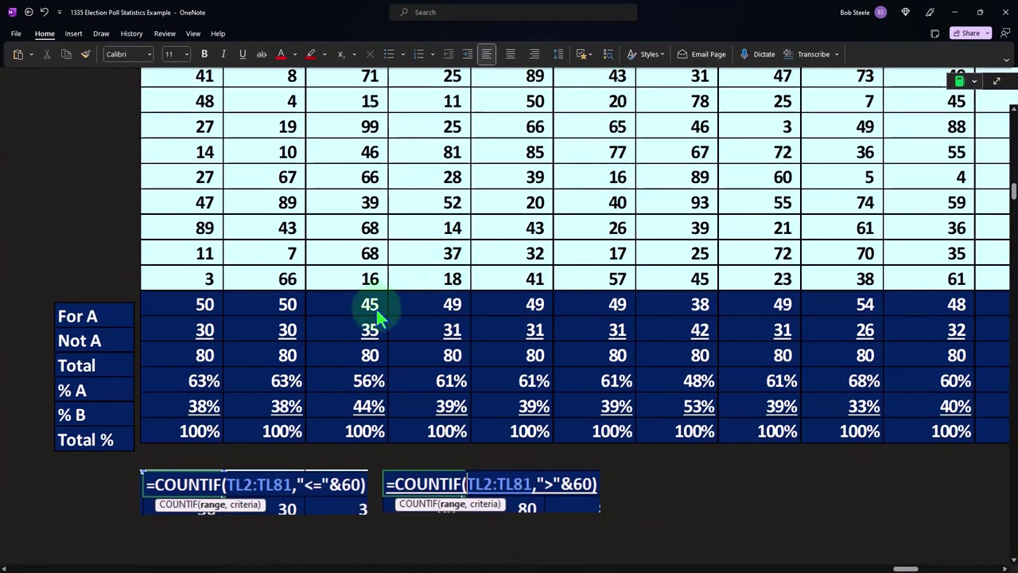
pyautogui.scroll(3, 378, 320)
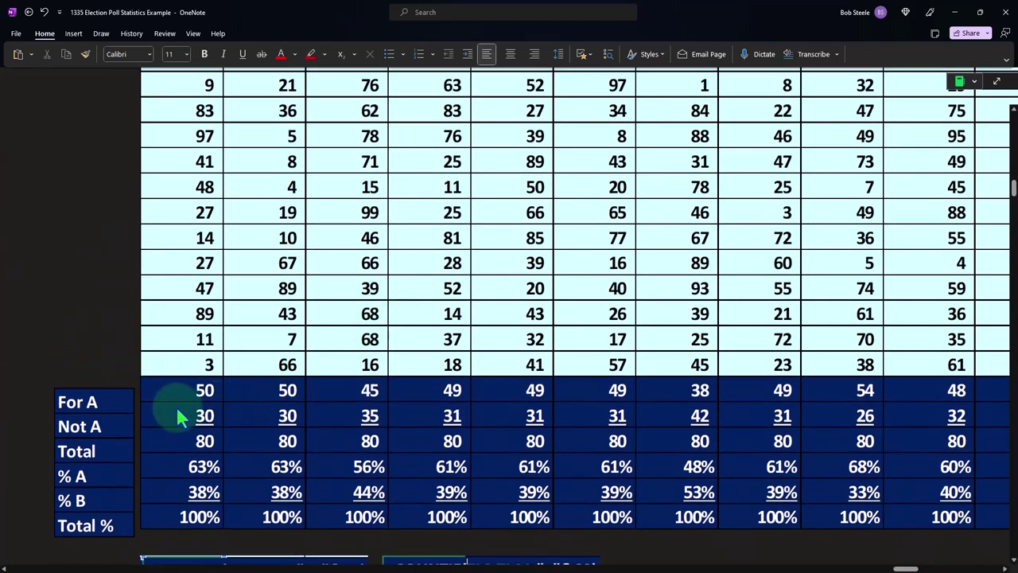
pyautogui.scroll(-6, 176, 405)
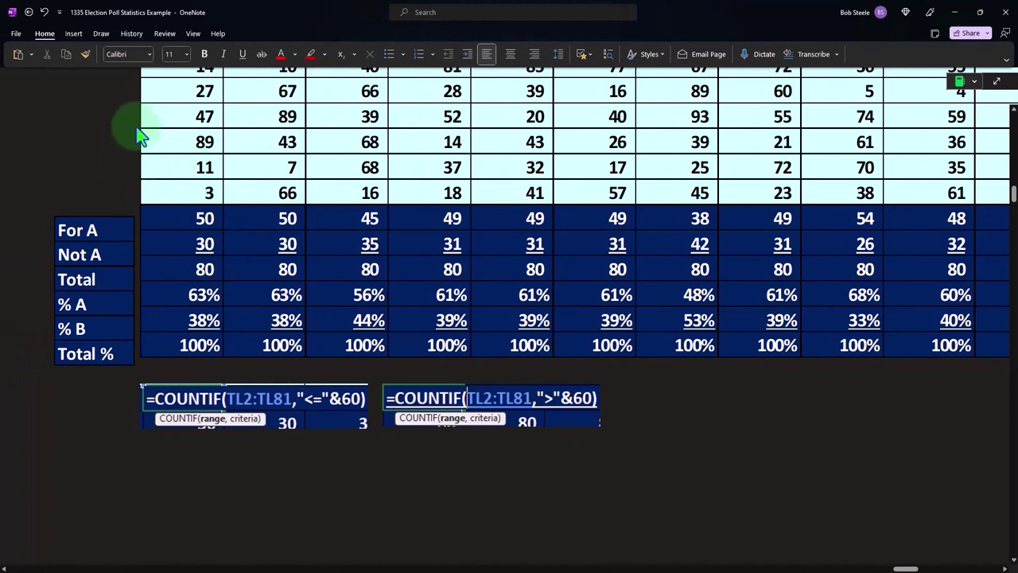
pyautogui.click(224, 274)
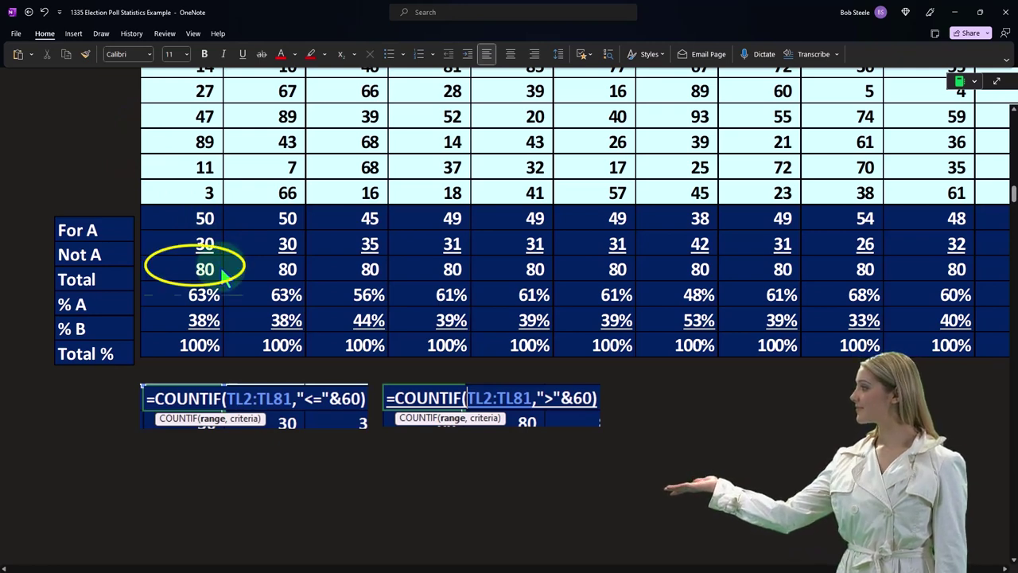
# - Move Calculator over the tally table and compute 50/80 = 0.625
pyautogui.moveTo(739, 215); pyautogui.dragTo(268, 199)
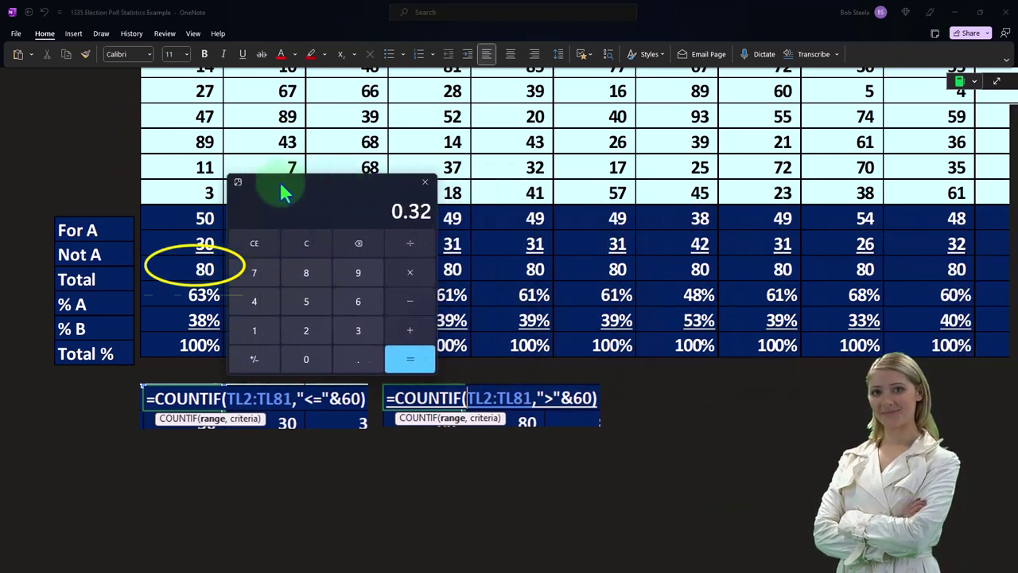
pyautogui.click(302, 243)
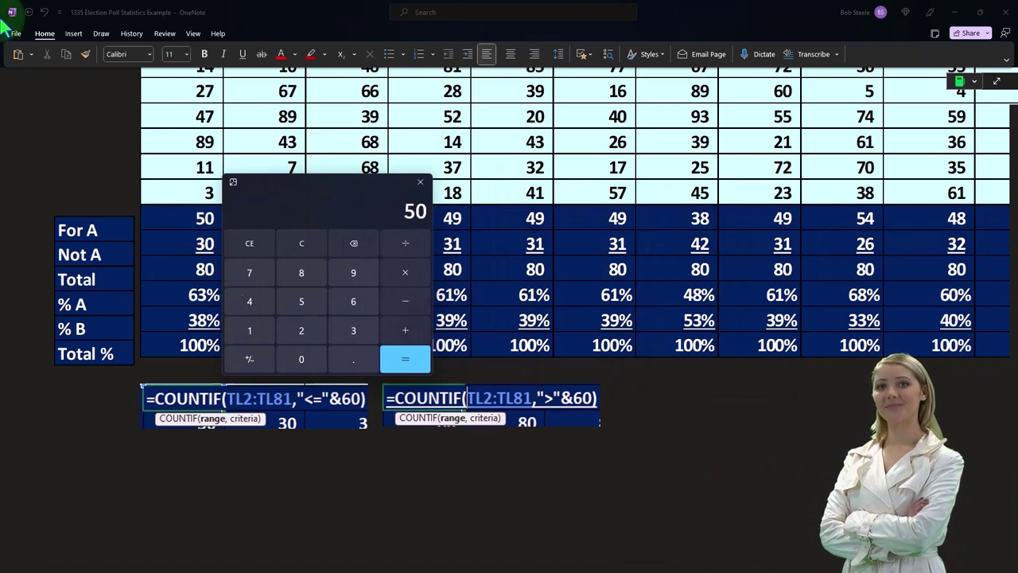
pyautogui.write('/80')
pyautogui.press('Return')
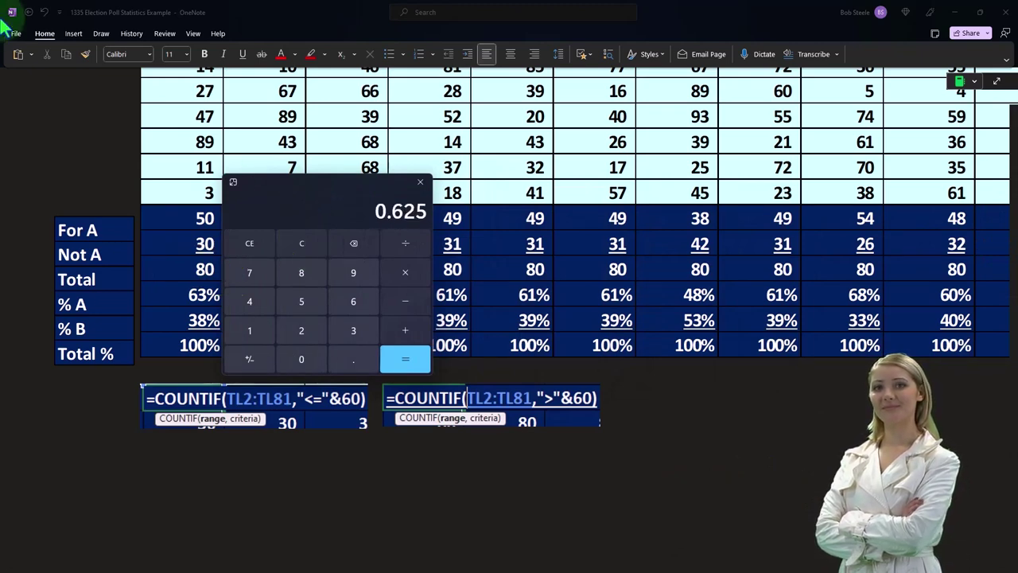
# - Compute 30/80 = 0.375, then move Calculator mostly off screen
pyautogui.click(315, 246)
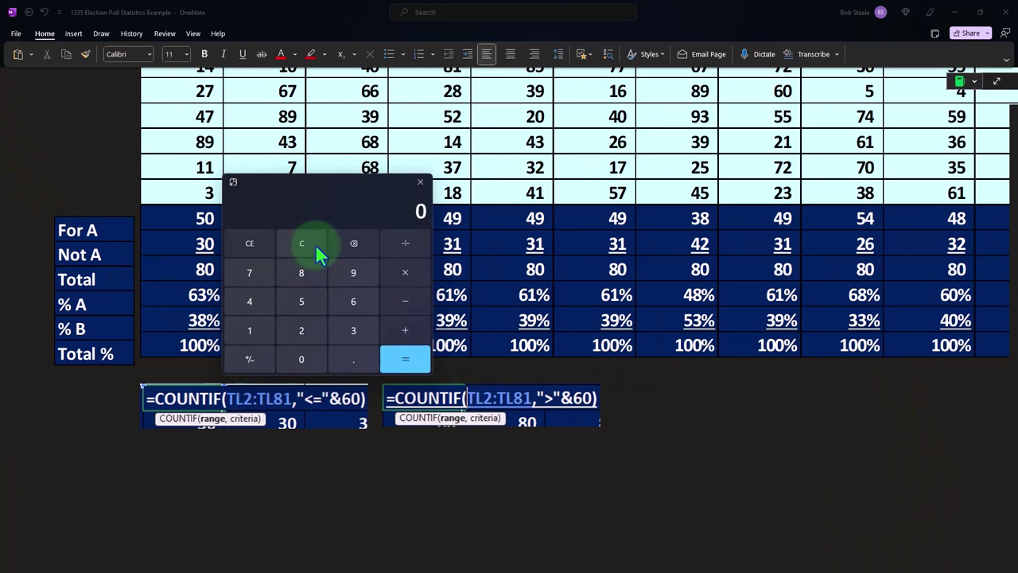
pyautogui.write('30/80')
pyautogui.press('Return')
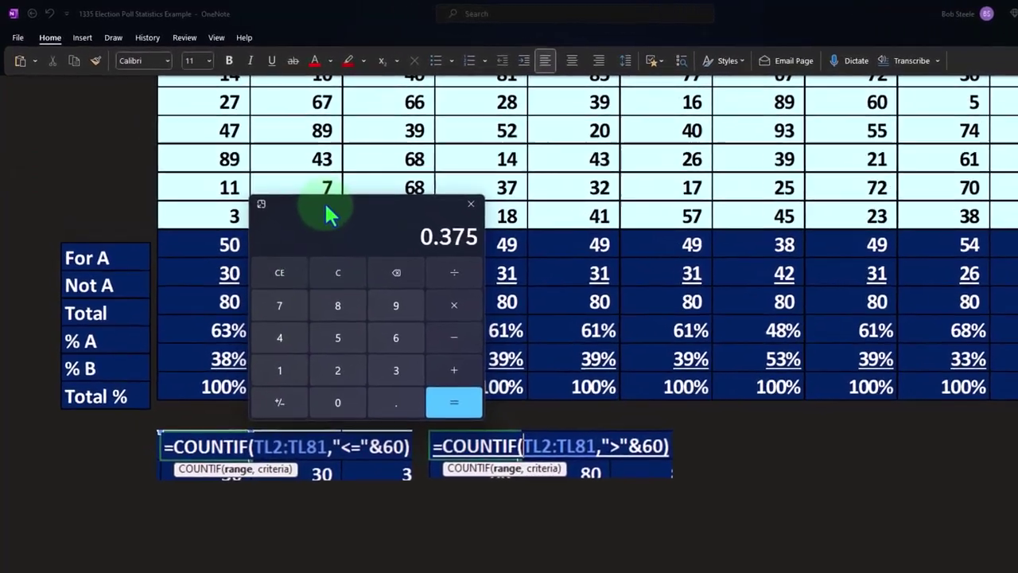
pyautogui.moveTo(325, 205); pyautogui.dragTo(835, 358)
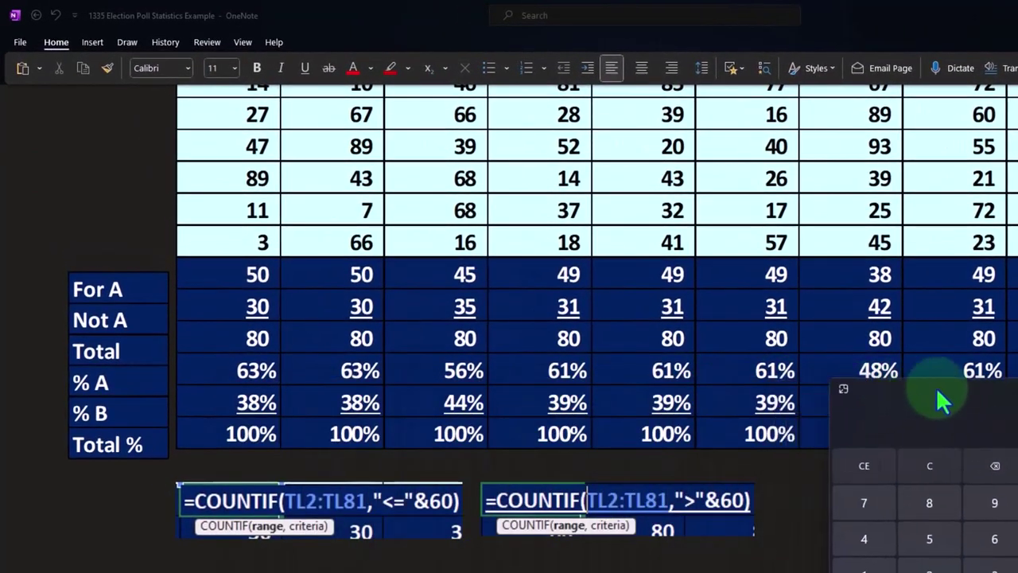
pyautogui.moveTo(937, 390); pyautogui.dragTo(1017, 407)
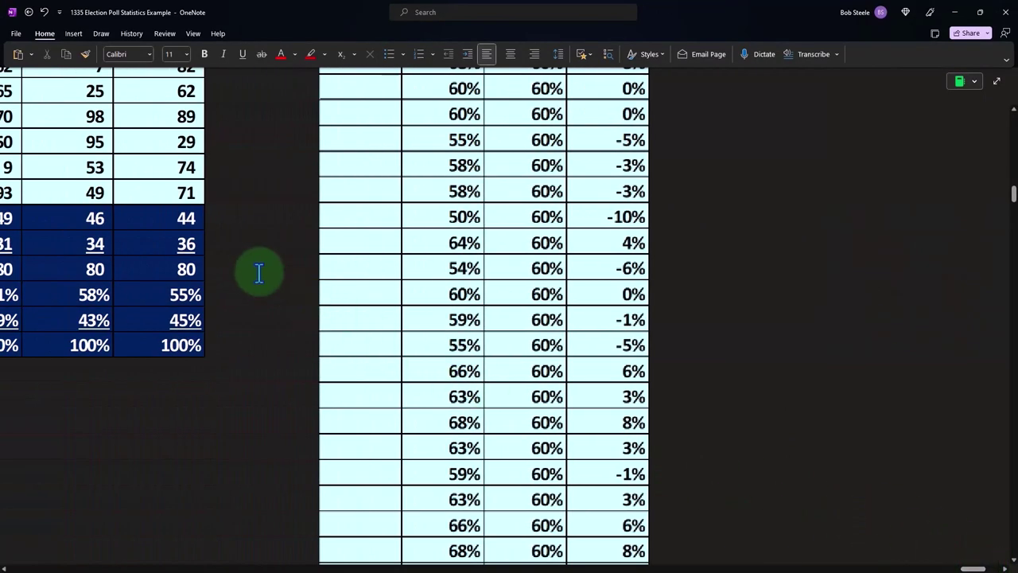
pyautogui.scroll(20, 326, 293)
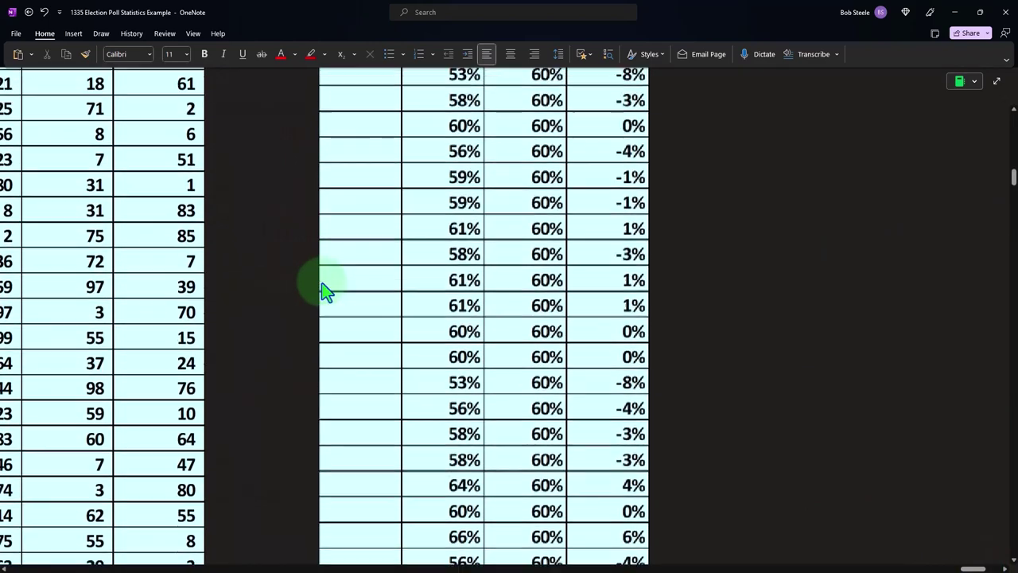
pyautogui.scroll(-4, 326, 293)
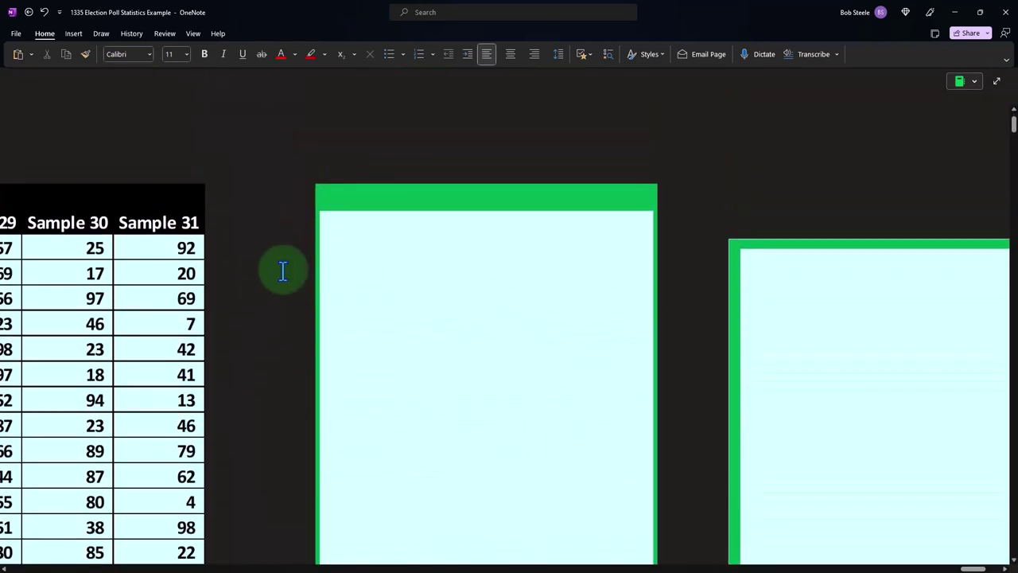
pyautogui.click(58, 553)
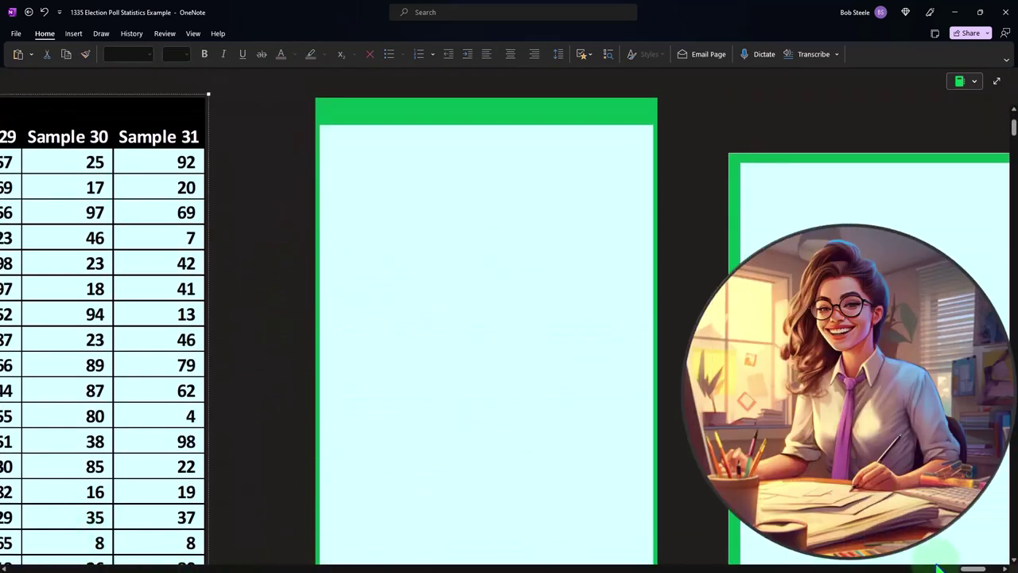
pyautogui.hscroll(1, 972, 568)
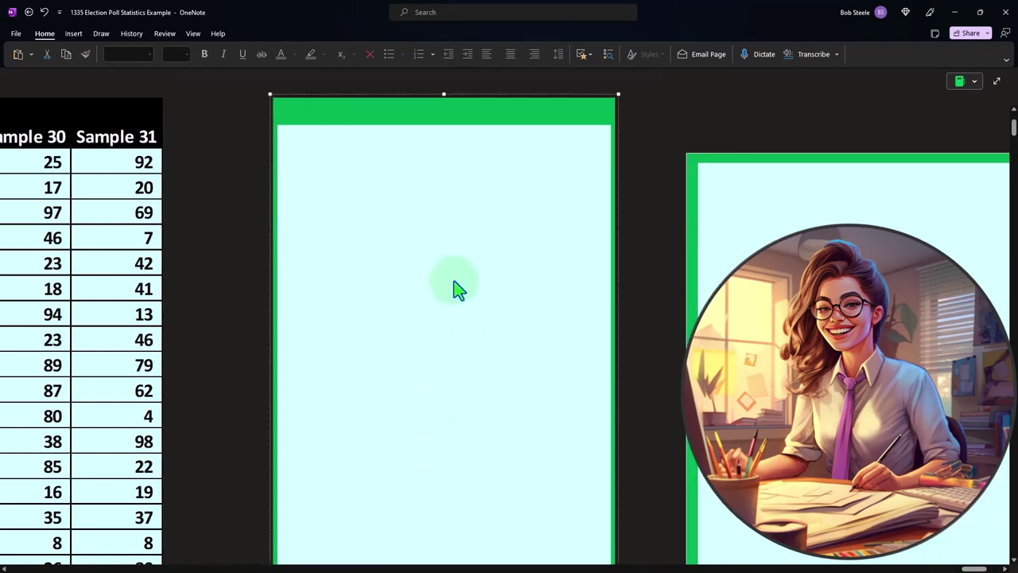
pyautogui.click(457, 291)
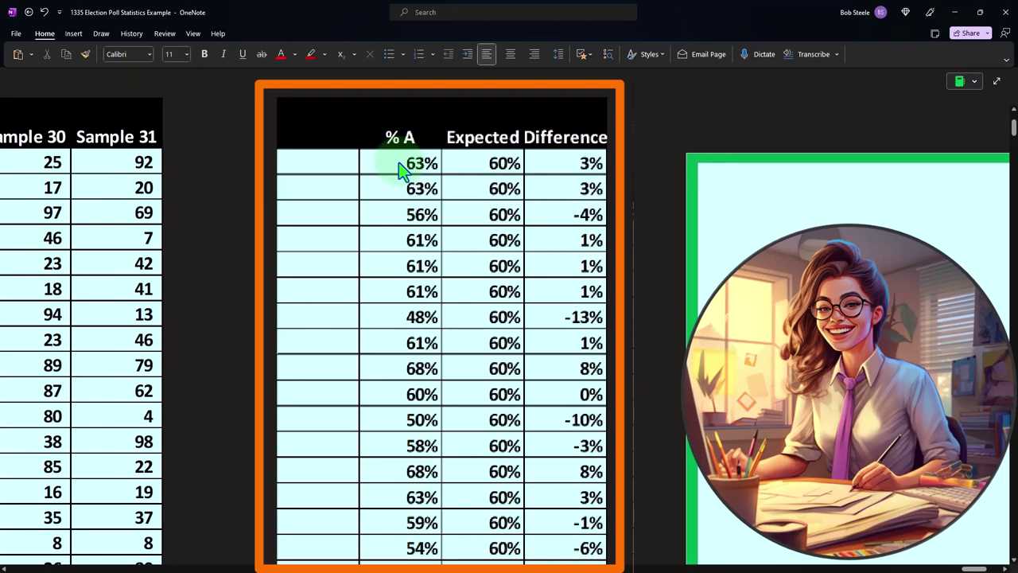
pyautogui.scroll(-15, 397, 171)
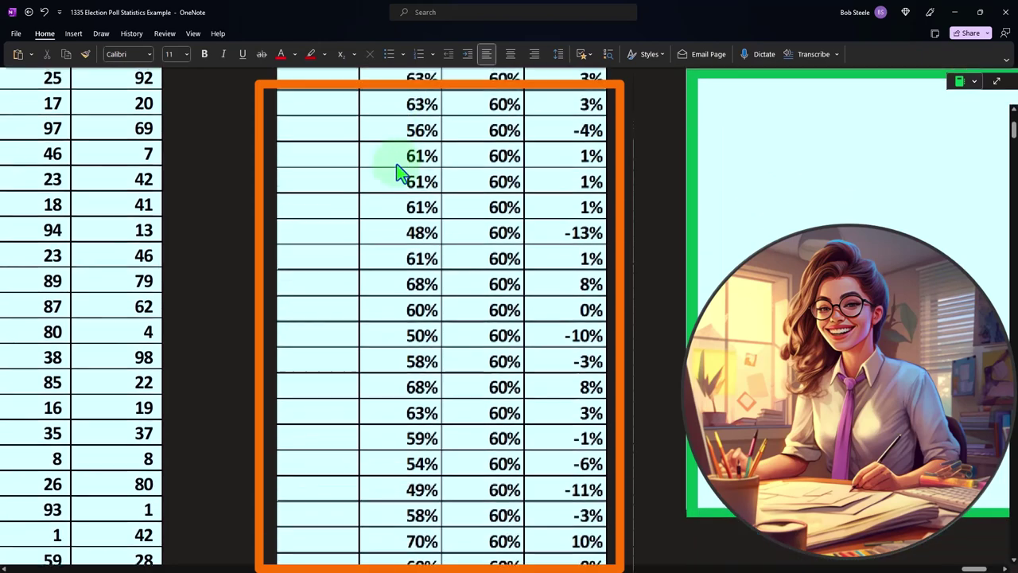
pyautogui.scroll(-15, 398, 171)
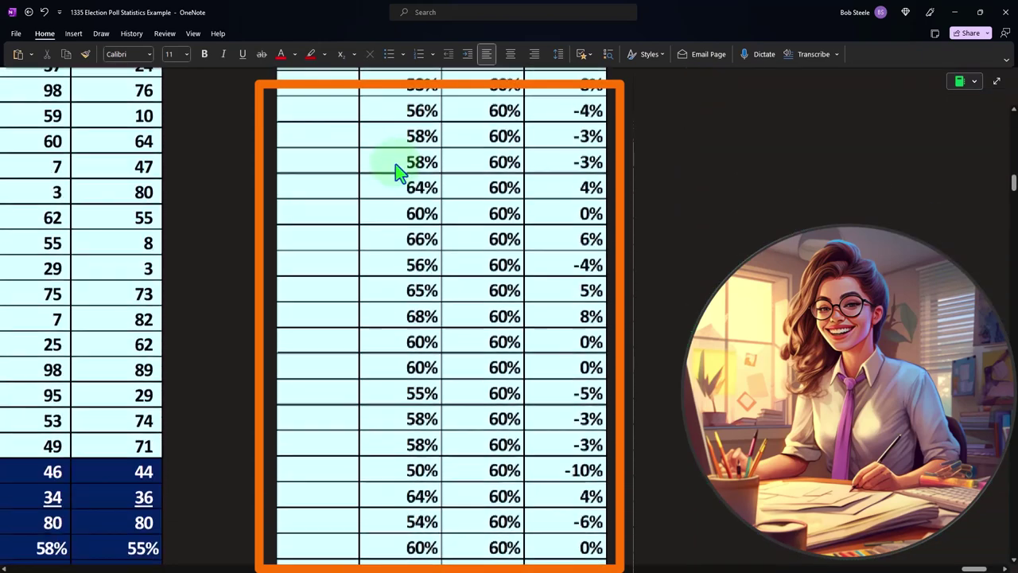
pyautogui.scroll(-15, 397, 171)
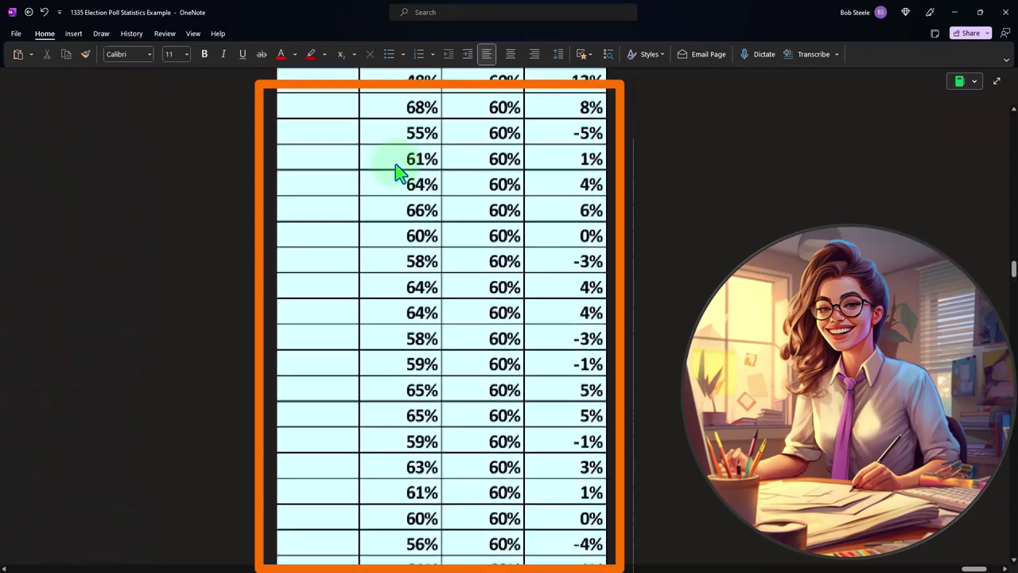
pyautogui.scroll(-15, 398, 171)
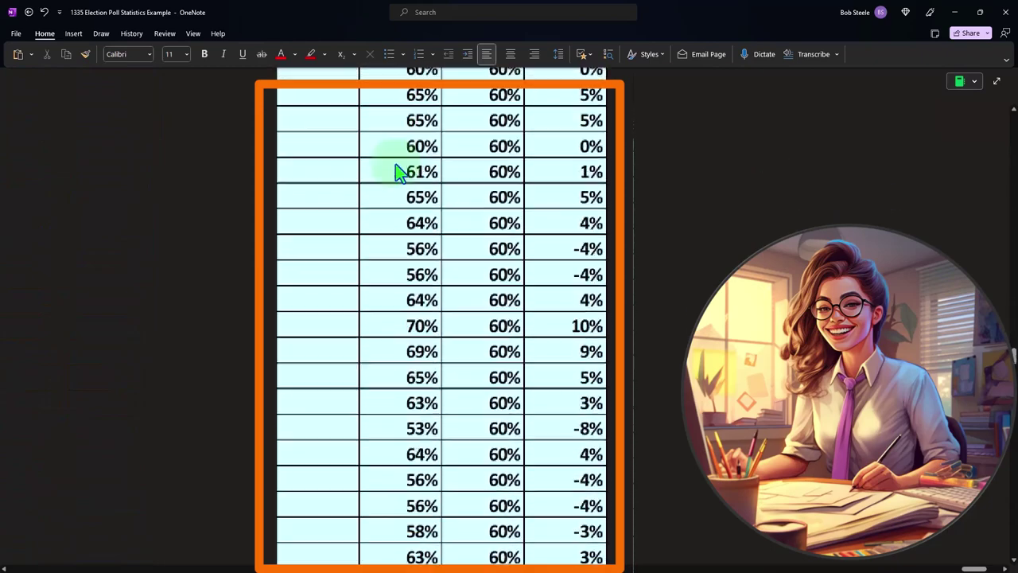
pyautogui.scroll(-15, 409, 194)
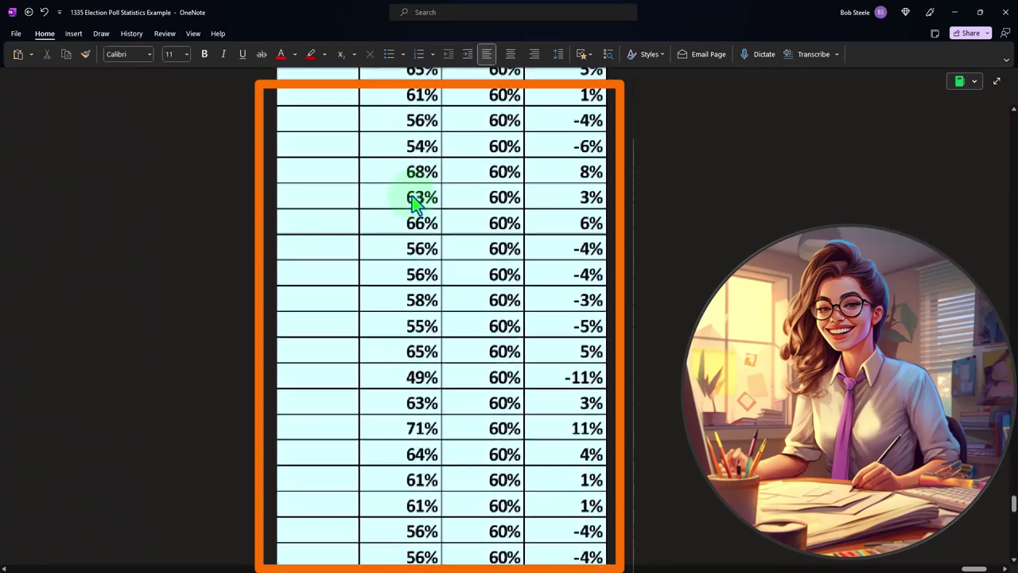
pyautogui.scroll(4, 385, 402)
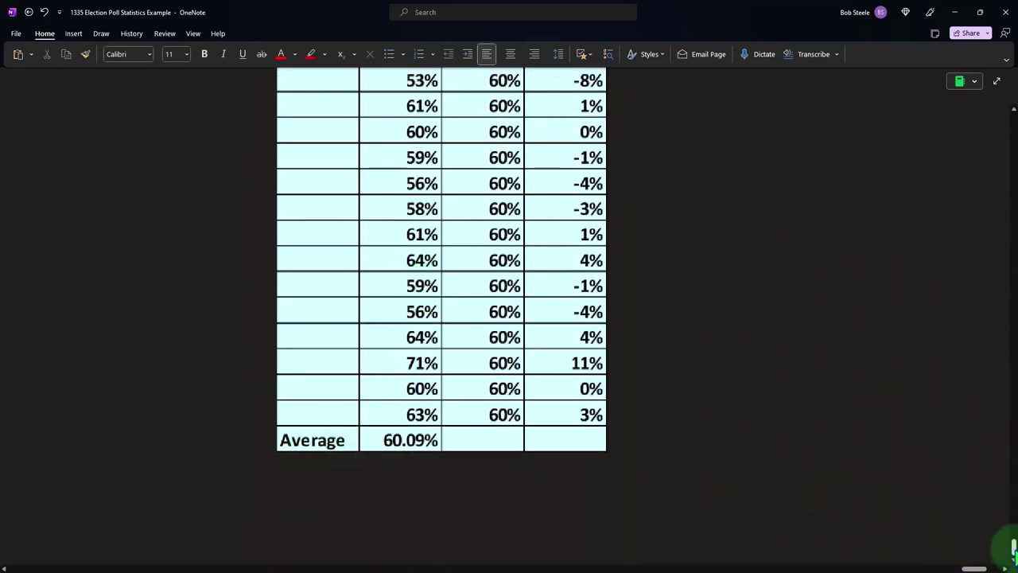
pyautogui.moveTo(1012, 549); pyautogui.dragTo(984, 80)
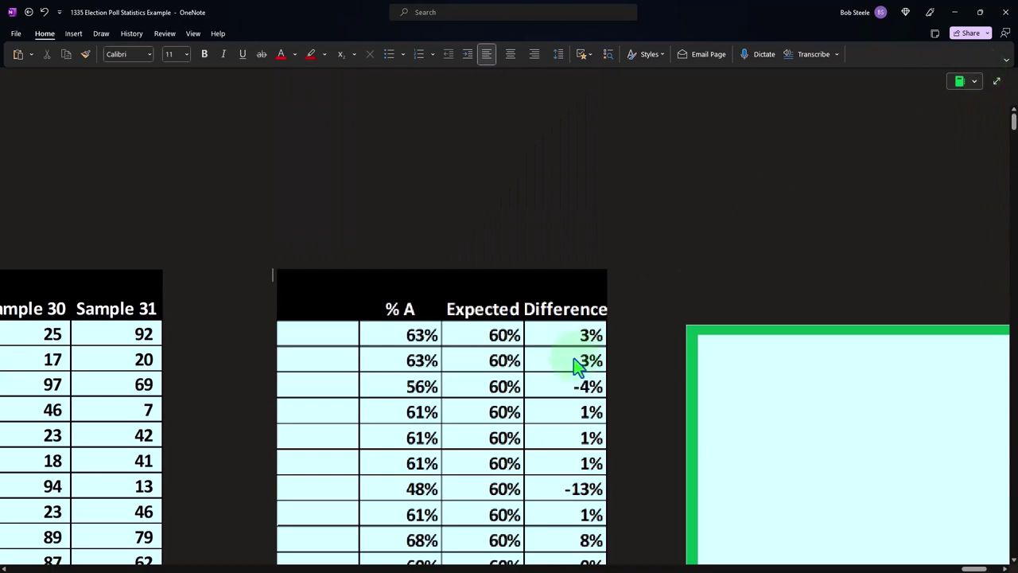
pyautogui.scroll(-2, 569, 365)
pyautogui.scroll(-1, 557, 358)
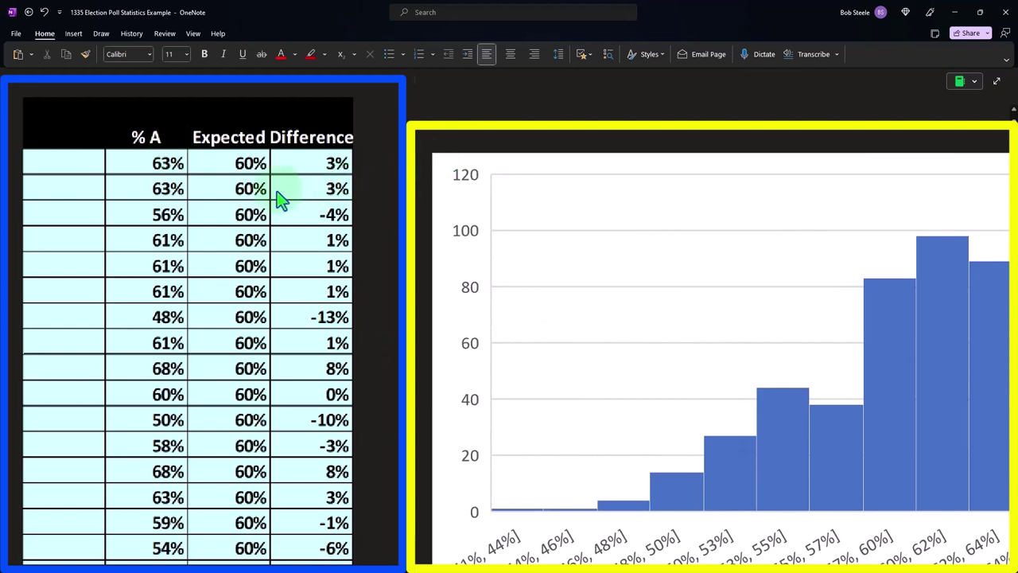
pyautogui.click(341, 521)
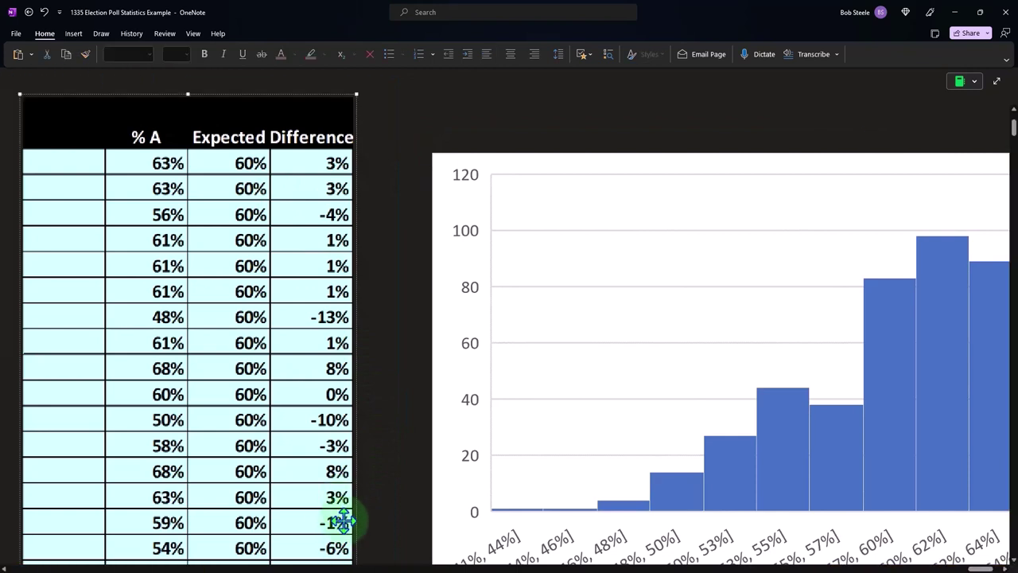
pyautogui.click(434, 513)
pyautogui.click(766, 470)
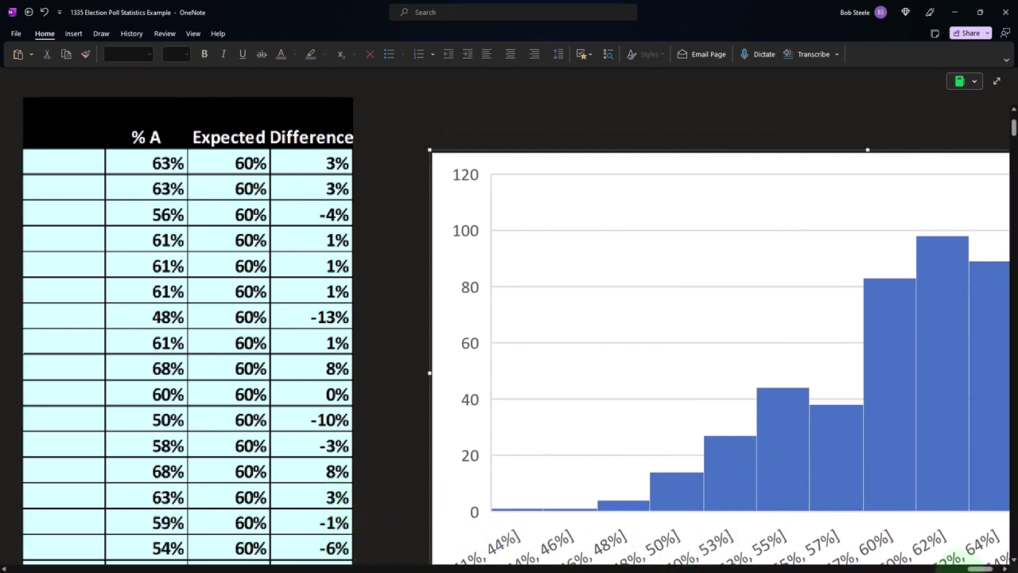
pyautogui.moveTo(982, 568); pyautogui.dragTo(993, 568)
pyautogui.click(711, 470)
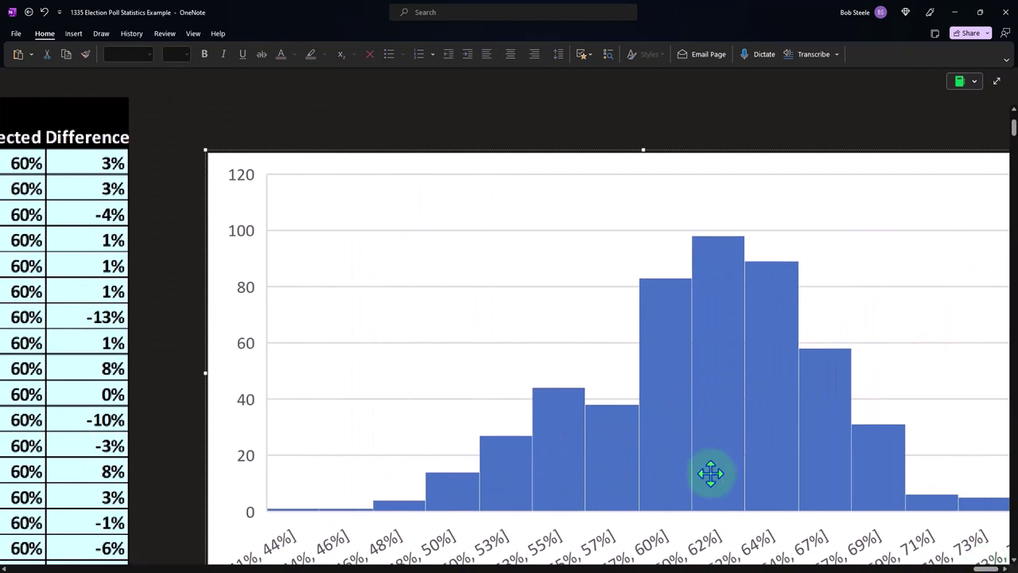
pyautogui.scroll(-2, 711, 472)
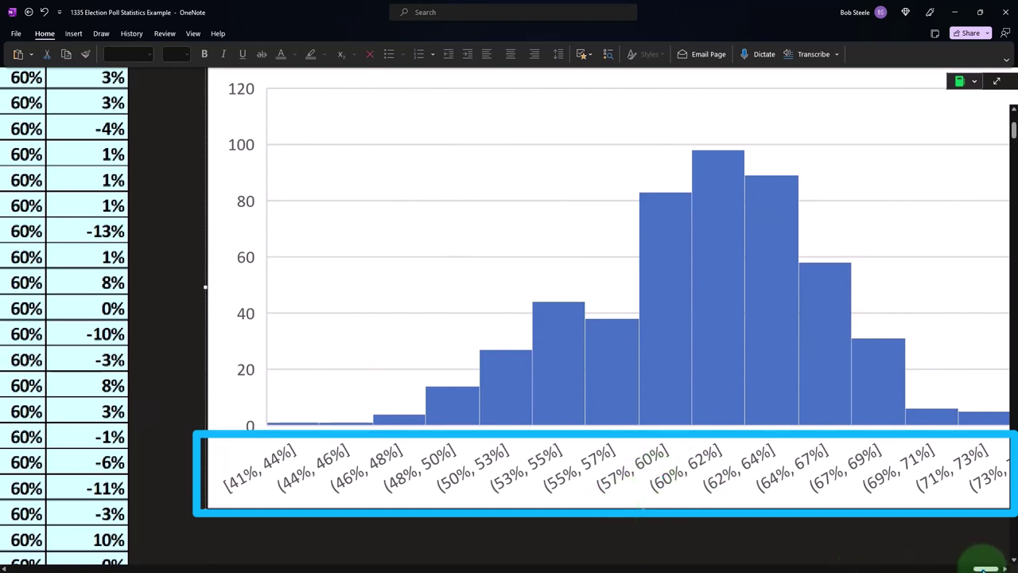
pyautogui.moveTo(984, 566); pyautogui.dragTo(989, 566)
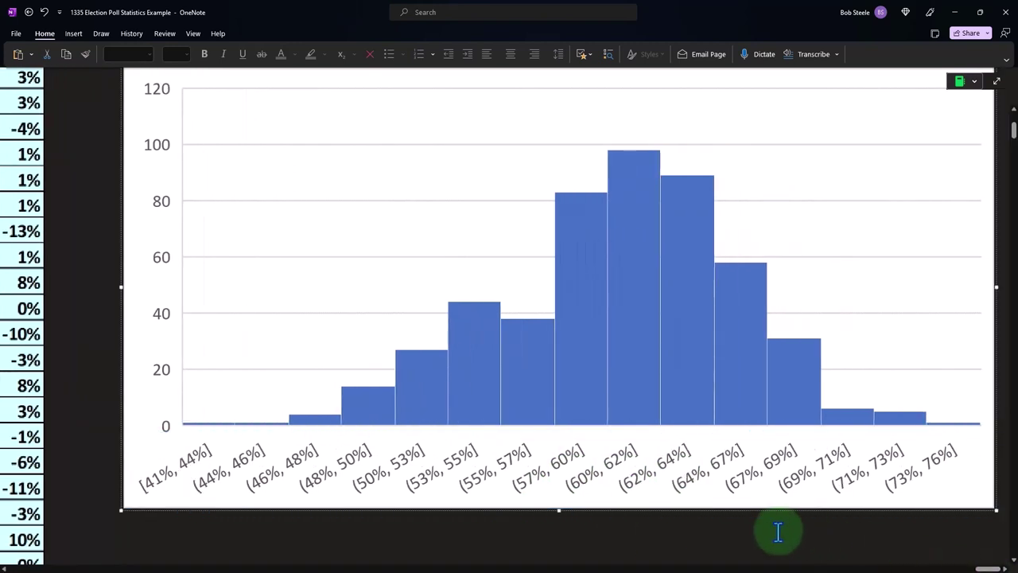